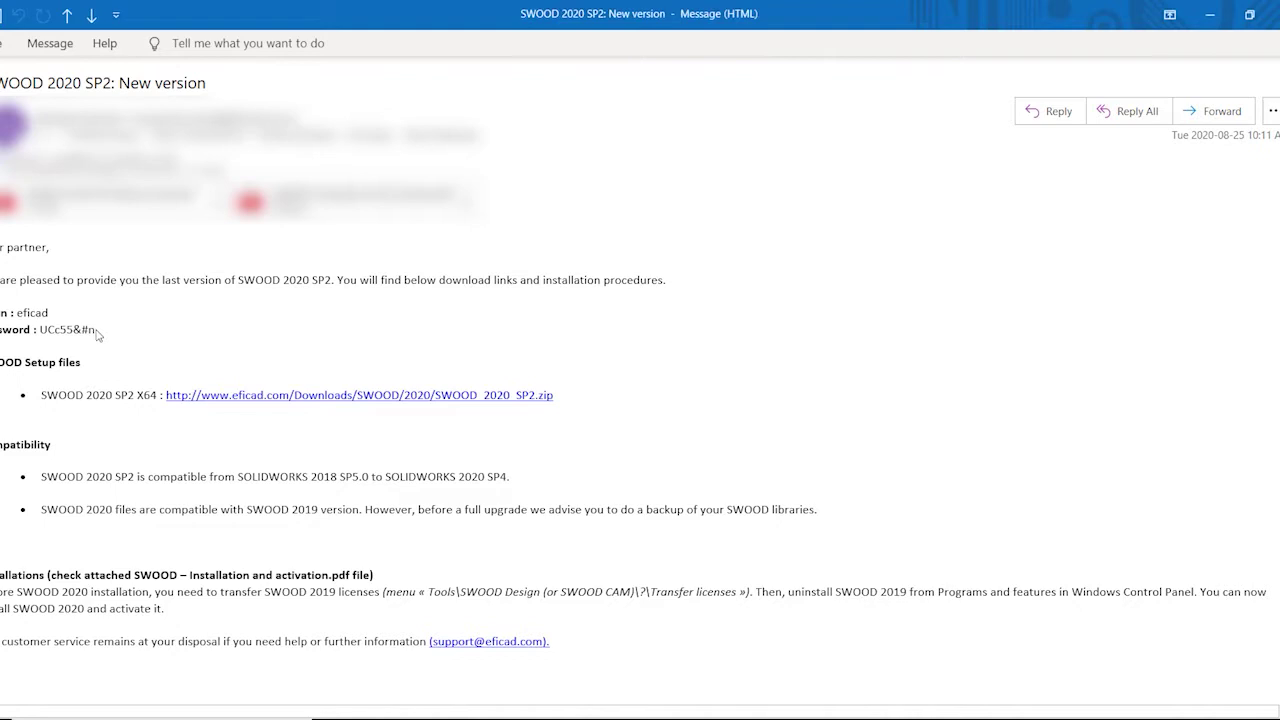
Select and copy the download password shown in the SWOOD 2020 SP2 email
mouse_move(98, 335)
mouse_down()
mouse_move(45, 344)
mouse_move(97, 331)
mouse_up()
click(44, 336)
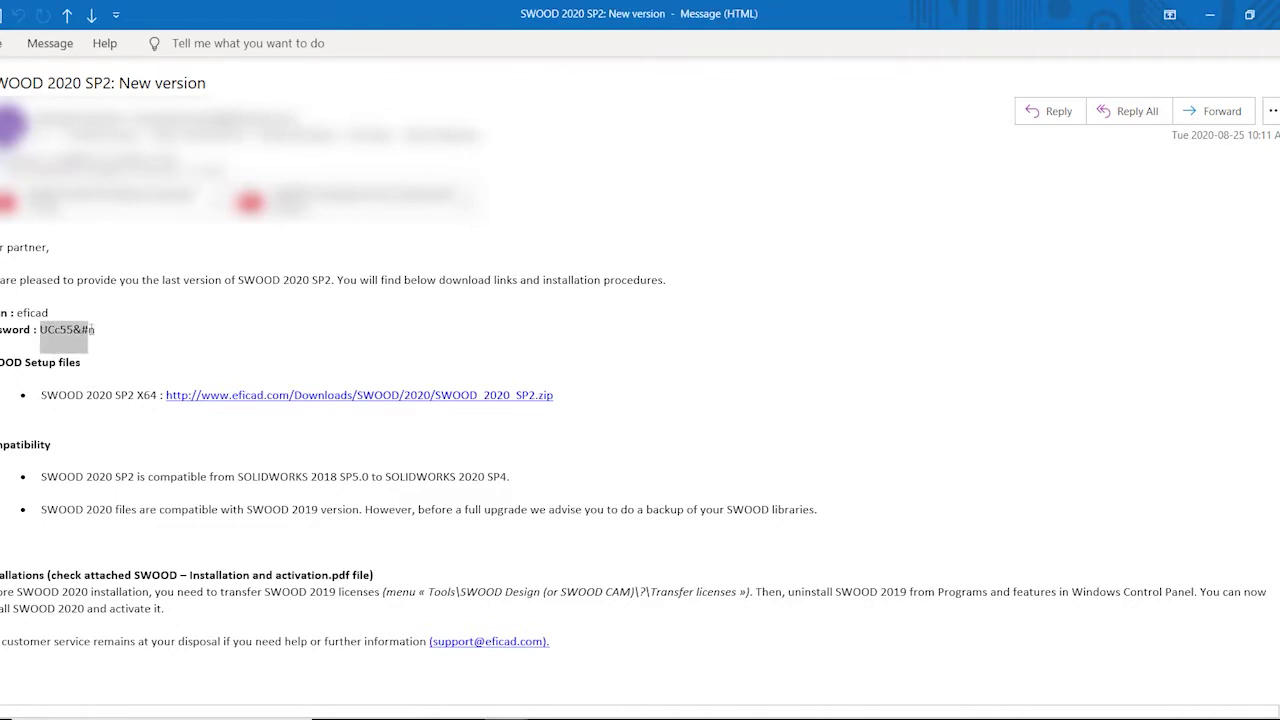
key(ctrl+c)
Sign in to the eficad.com SWOOD 2020 SP2 download with the account username and pasted password
click(278, 396)
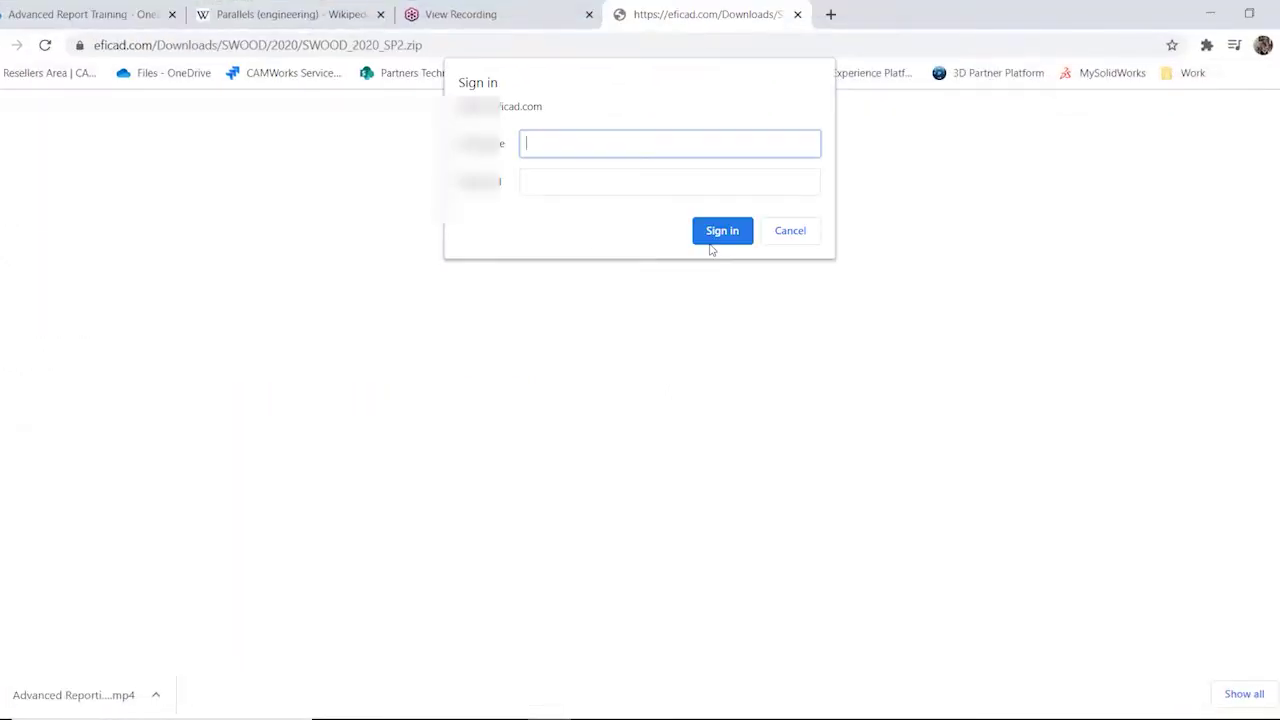
text(eficad)
key(Tab)
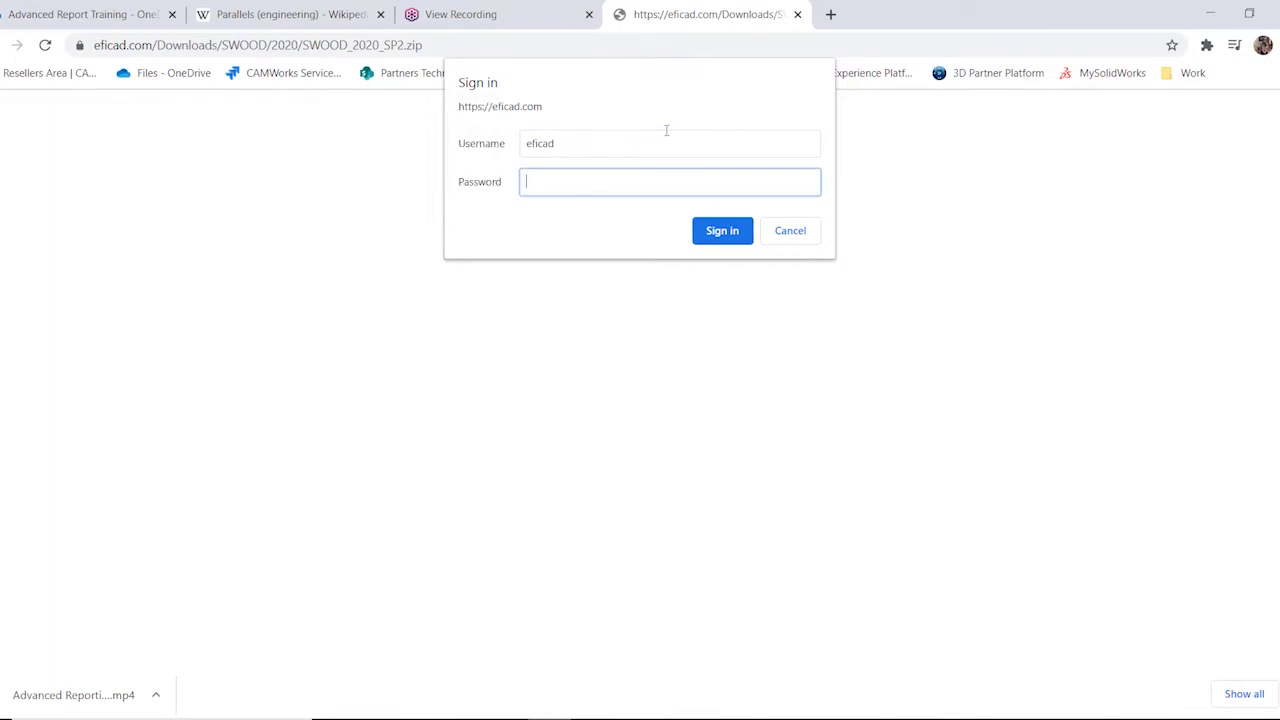
key(ctrl+v)
click(735, 242)
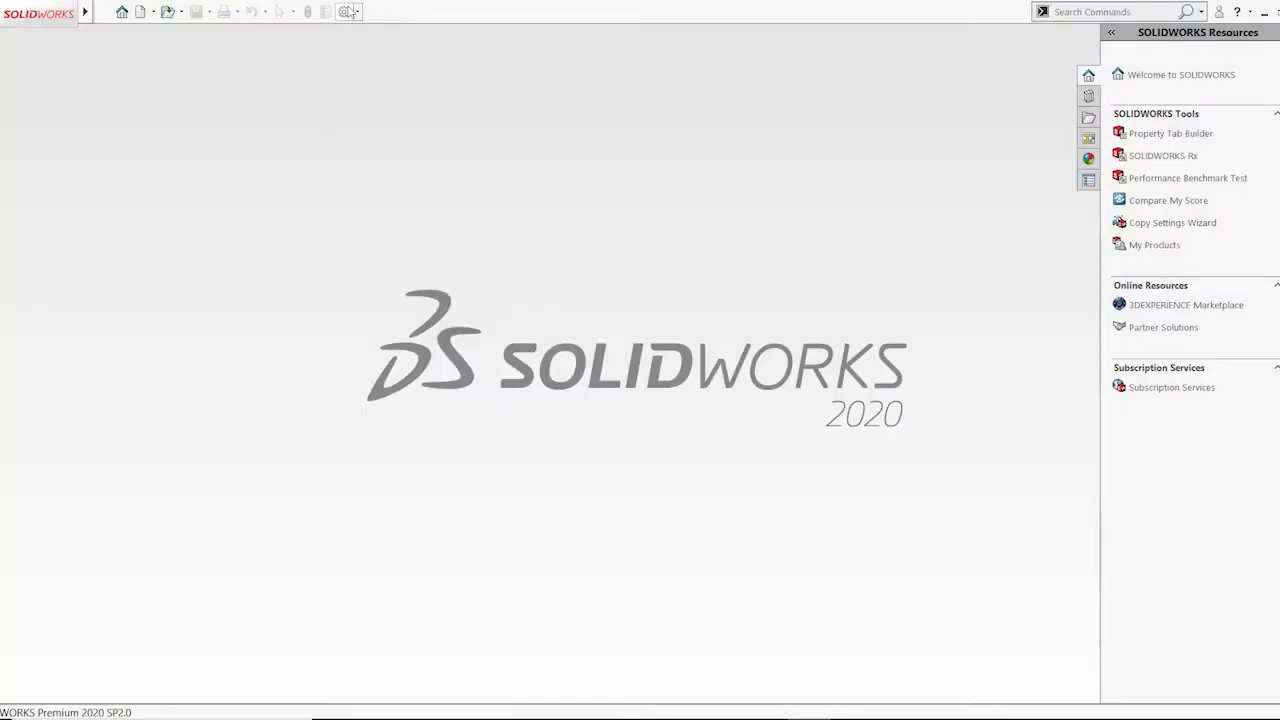
Enable the SWOOD DESIGN 2020 and SWOOD CAM 2020 add-ins under Other Add-ins
click(357, 11)
click(380, 48)
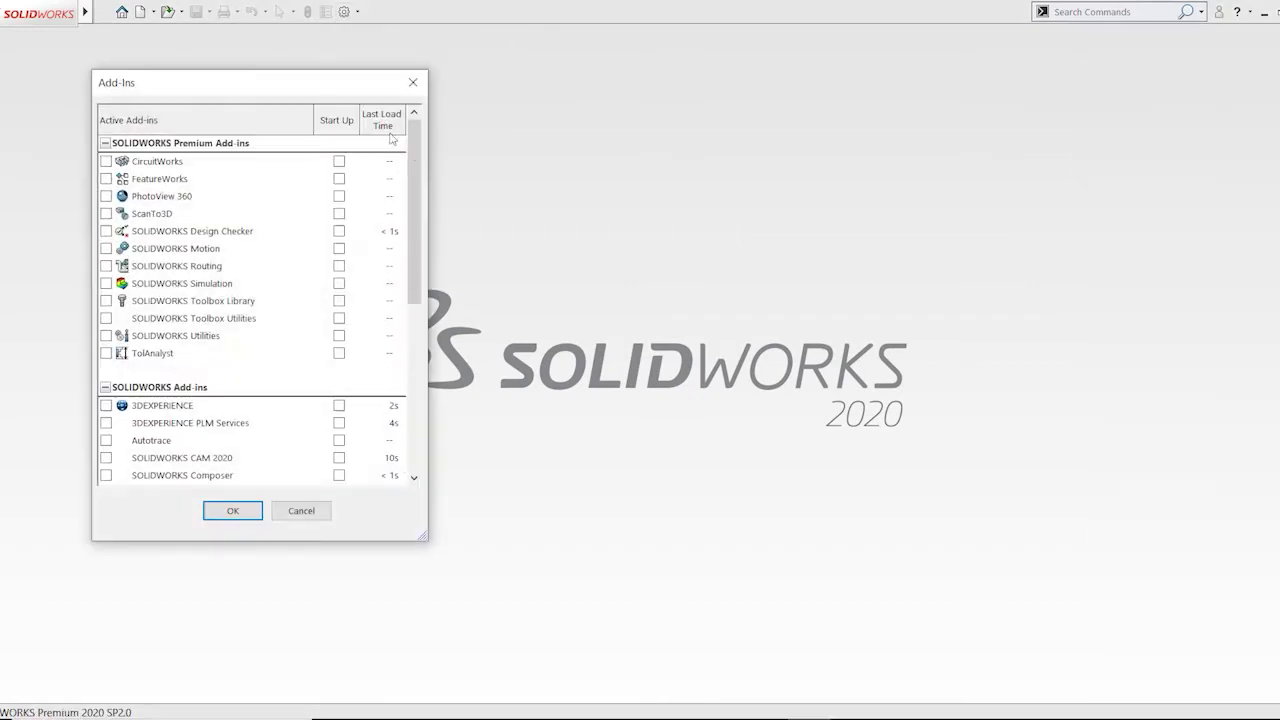
drag(424, 192, 391, 361)
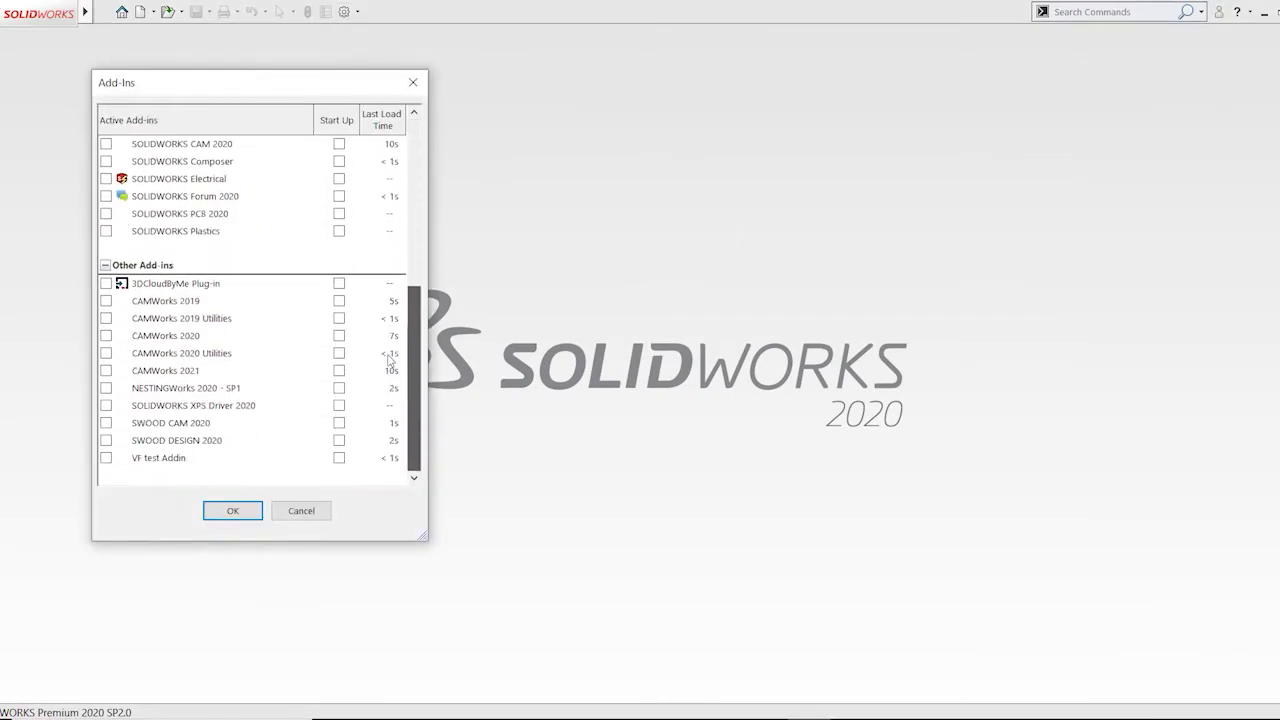
click(107, 447)
click(106, 443)
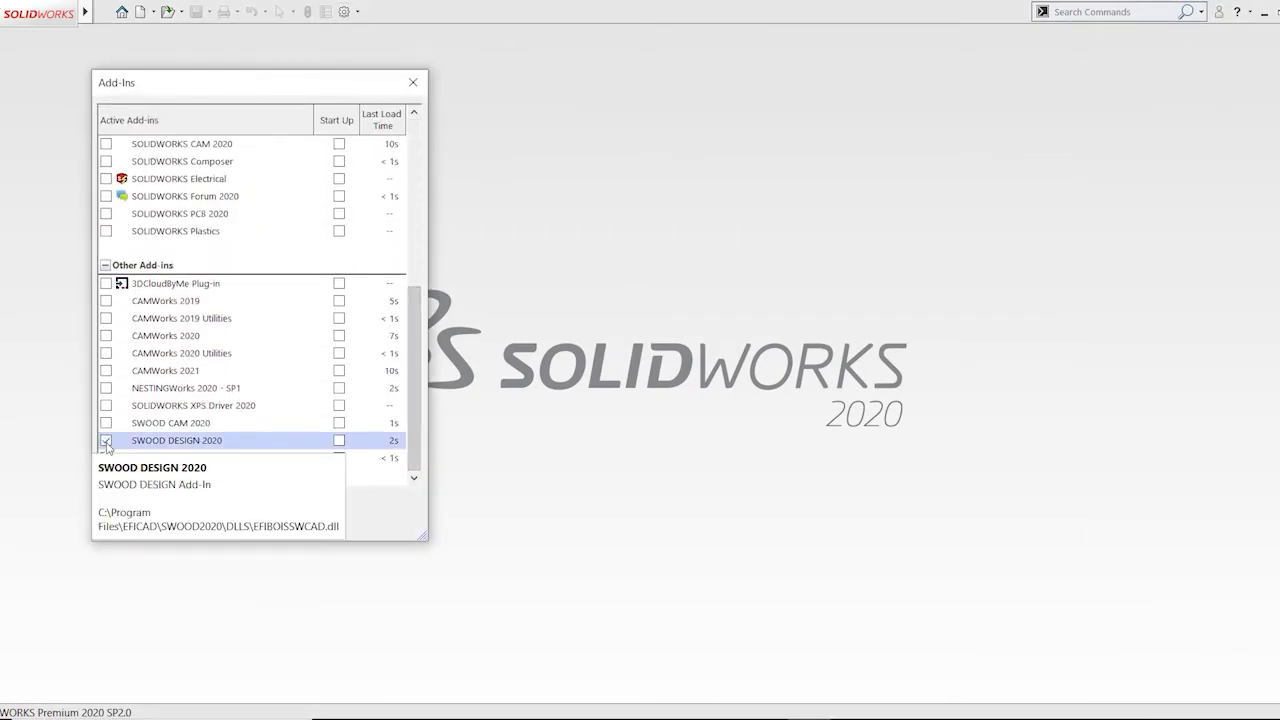
click(106, 423)
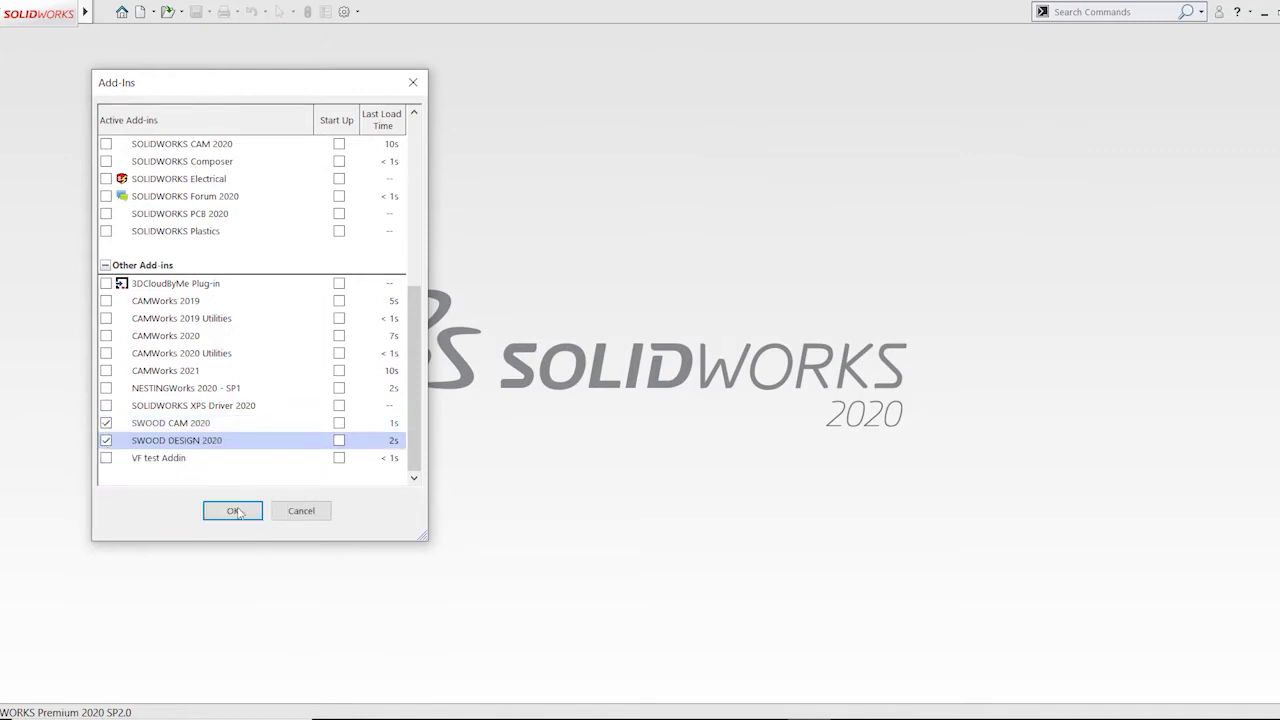
click(234, 512)
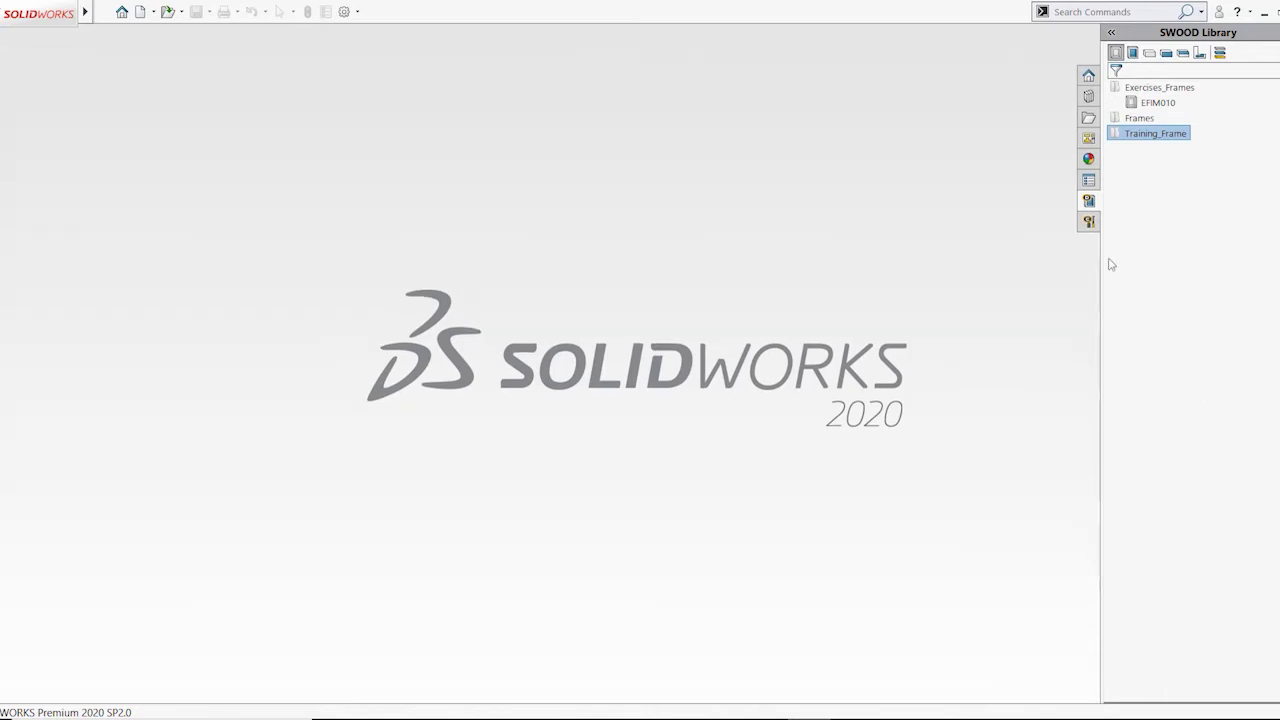
Transfer the SWOOD Design licence over the internet via Tools > SWOOD Design > Transfer licences
mouse_move(64, 10)
click(165, 11)
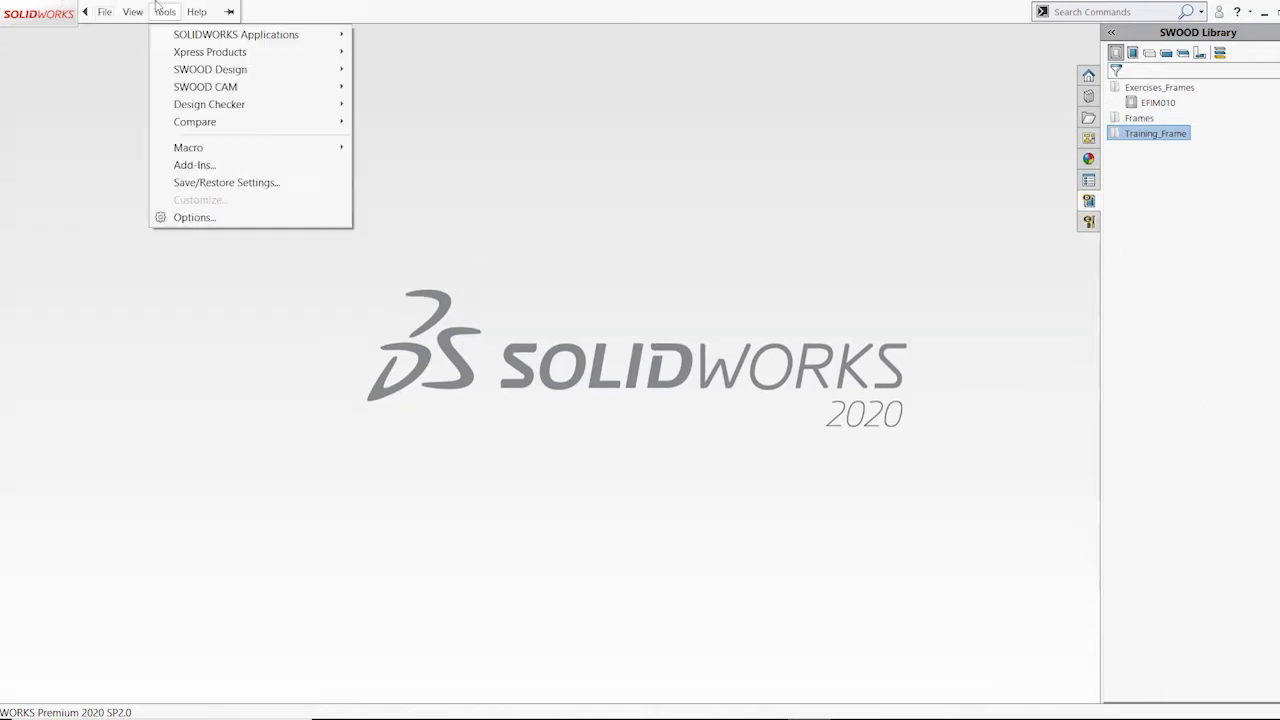
mouse_move(200, 70)
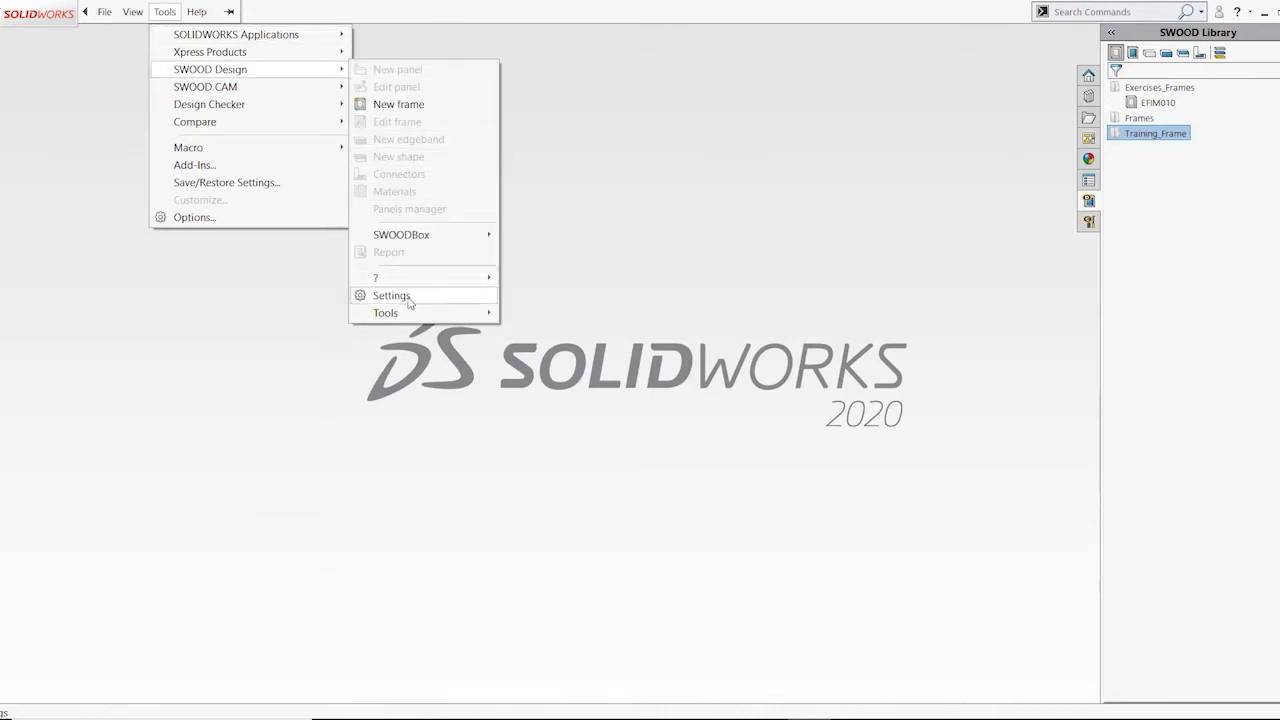
mouse_move(409, 285)
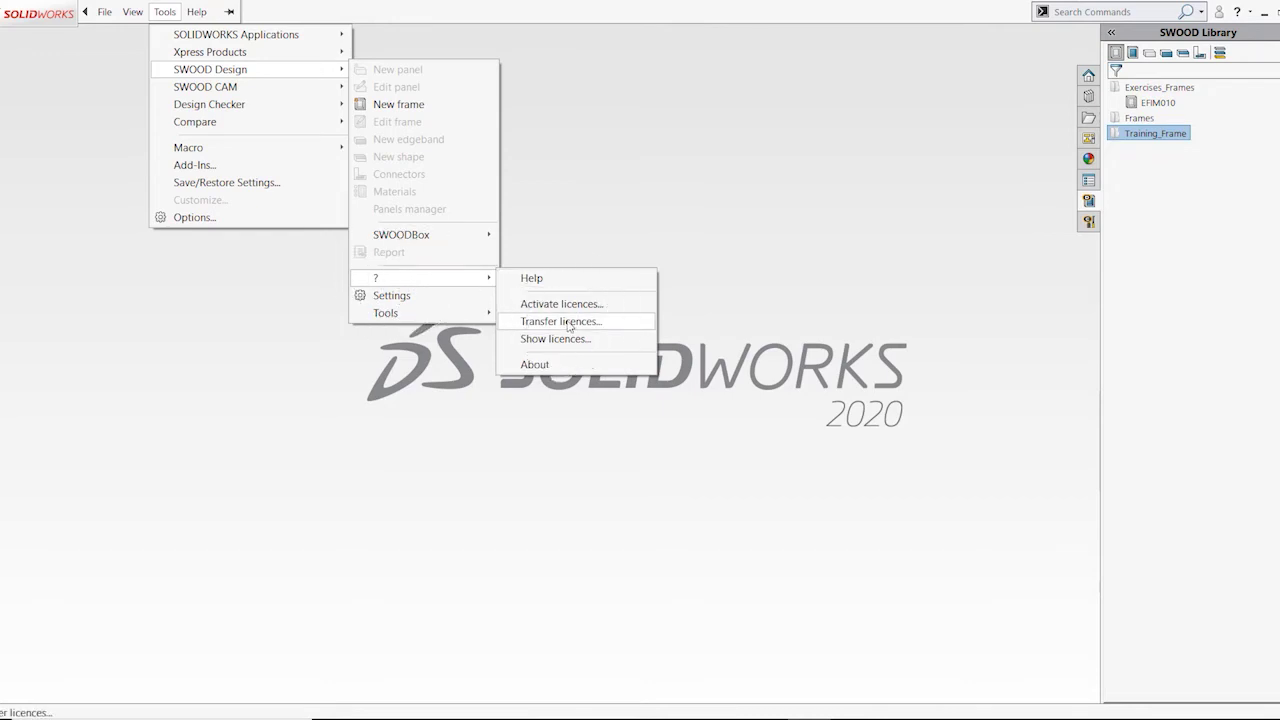
click(569, 321)
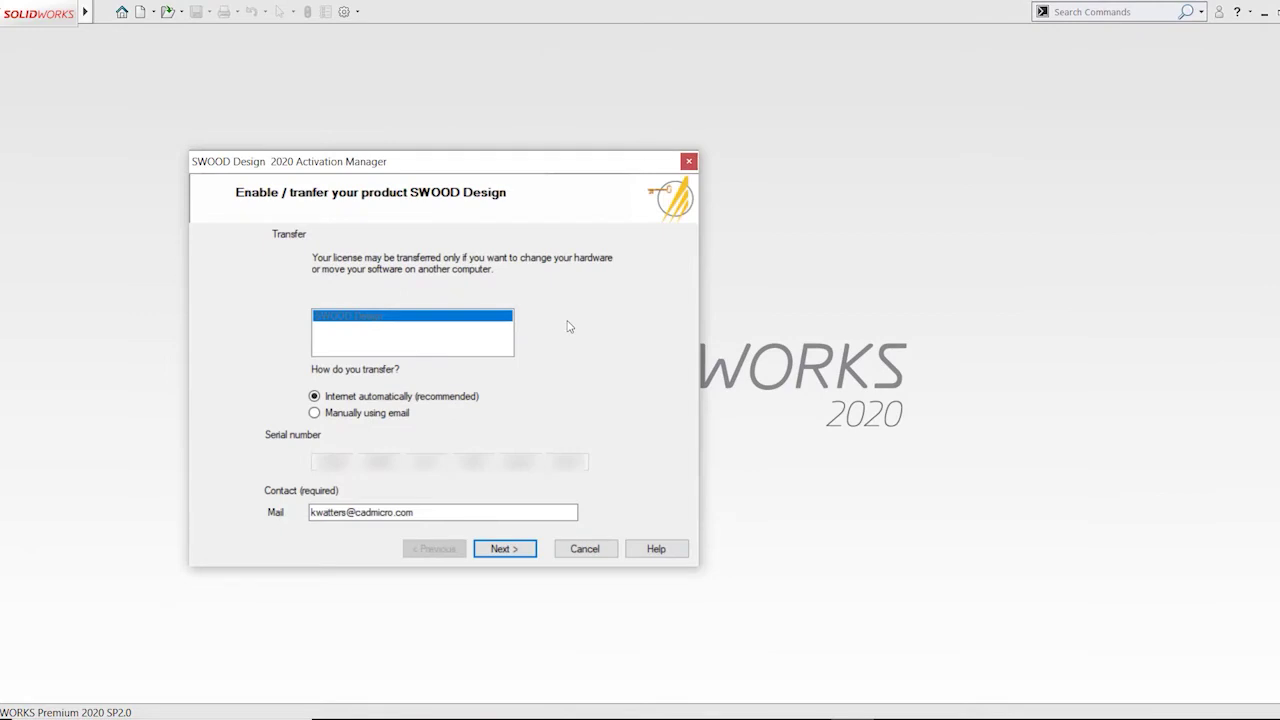
click(527, 552)
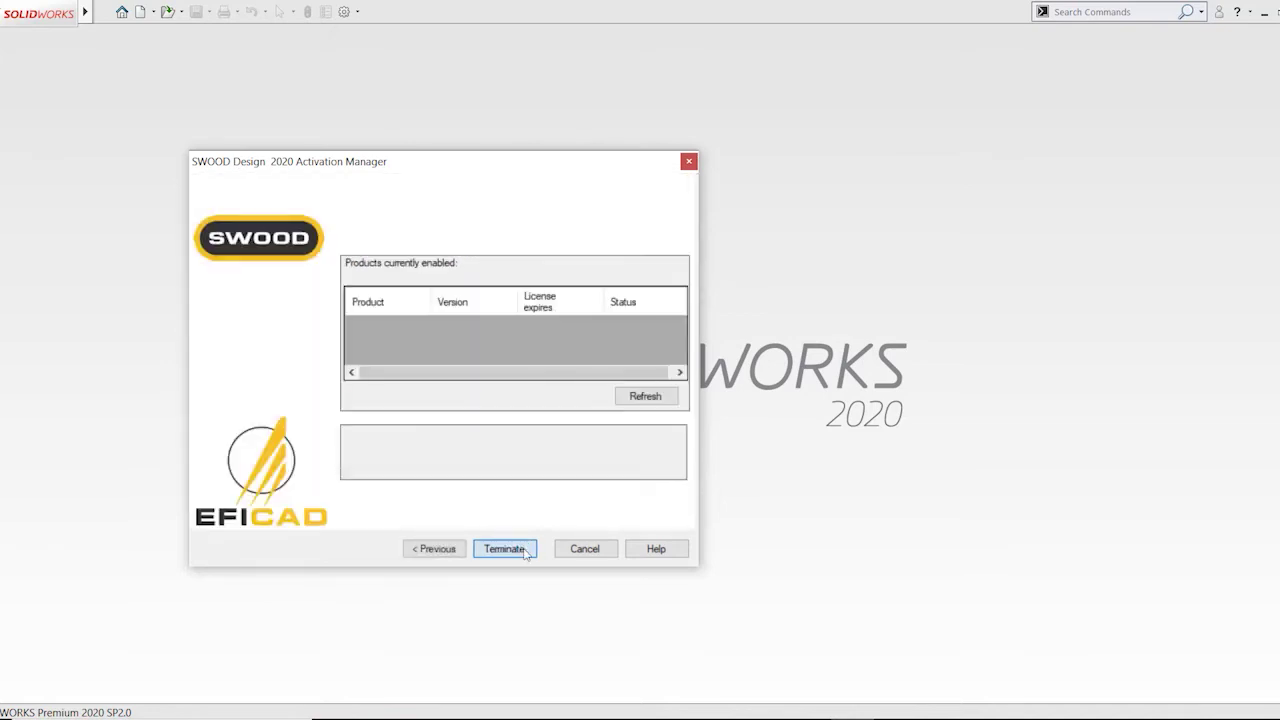
click(524, 551)
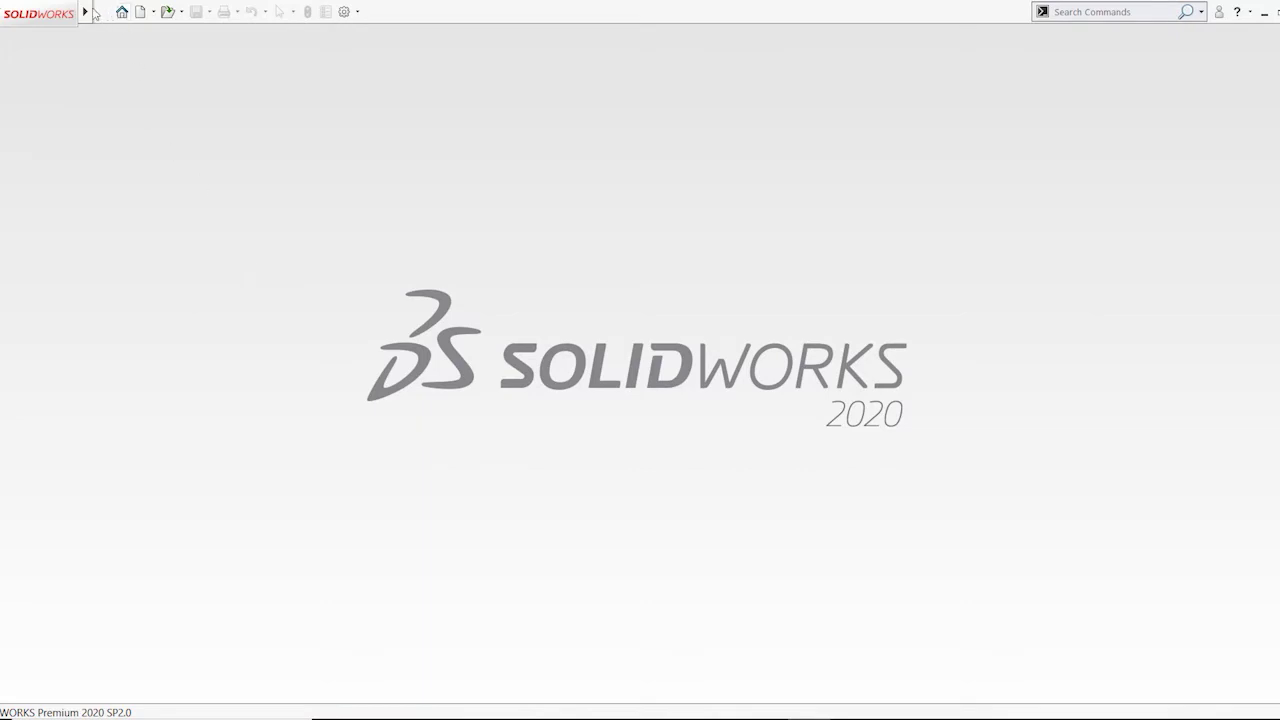
Transfer the SWOOD CAM licence over the internet via Tools > SWOOD CAM > Transfer licences
mouse_move(86, 12)
click(165, 12)
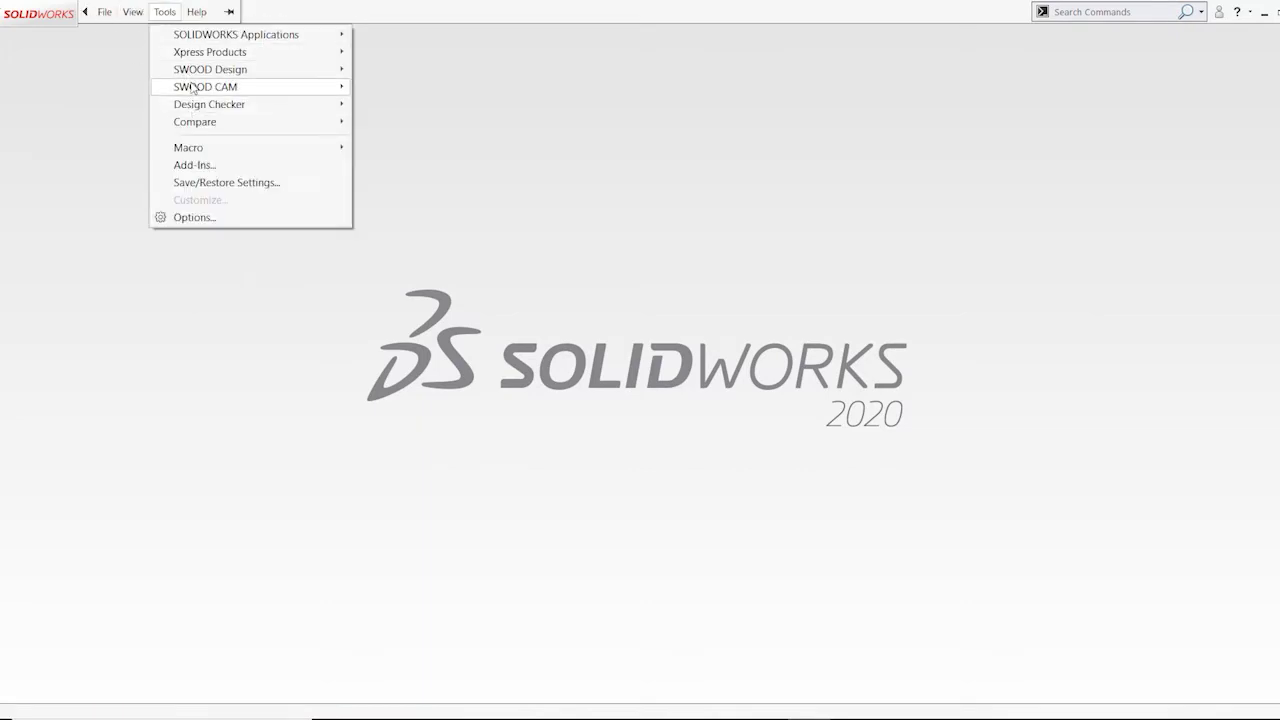
mouse_move(230, 87)
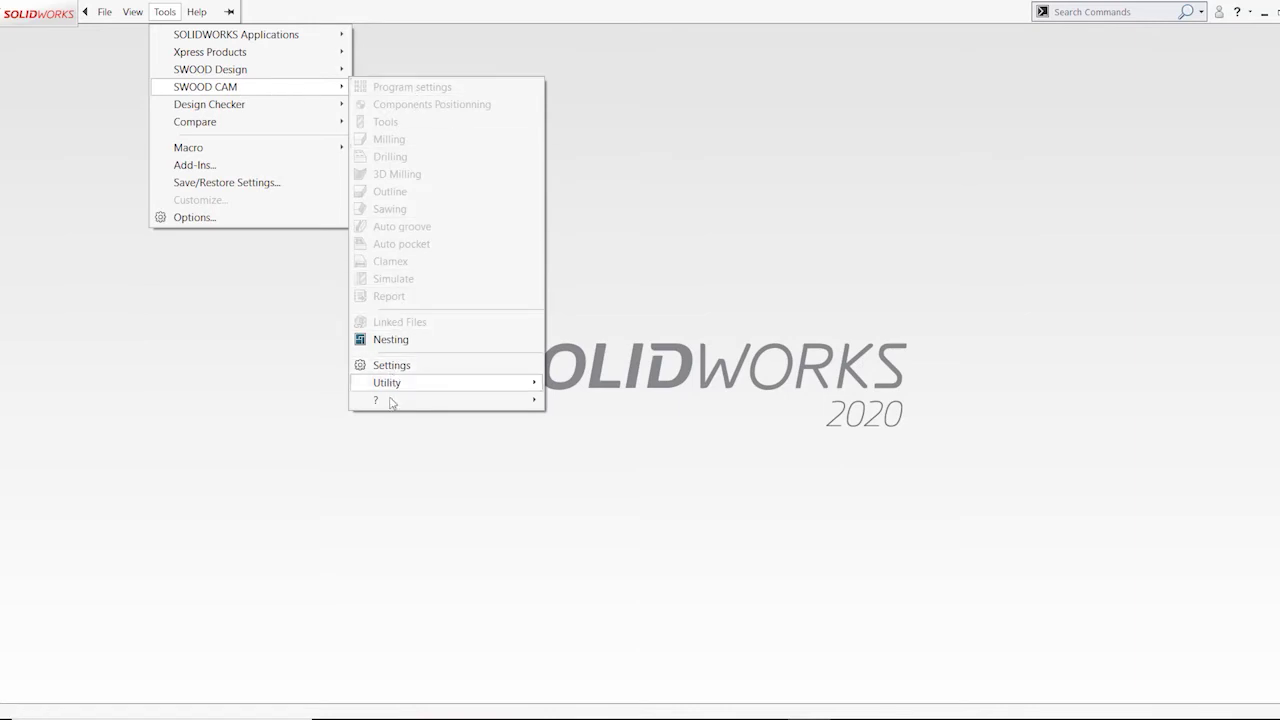
mouse_move(391, 404)
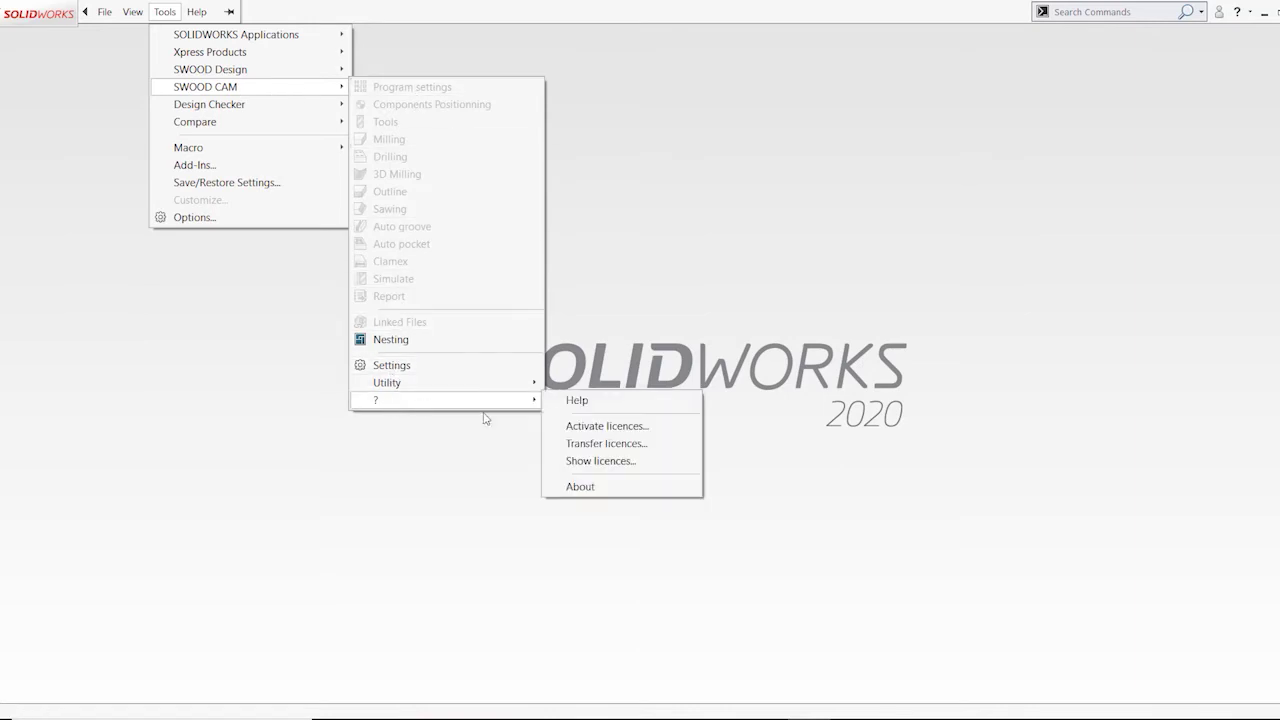
click(617, 446)
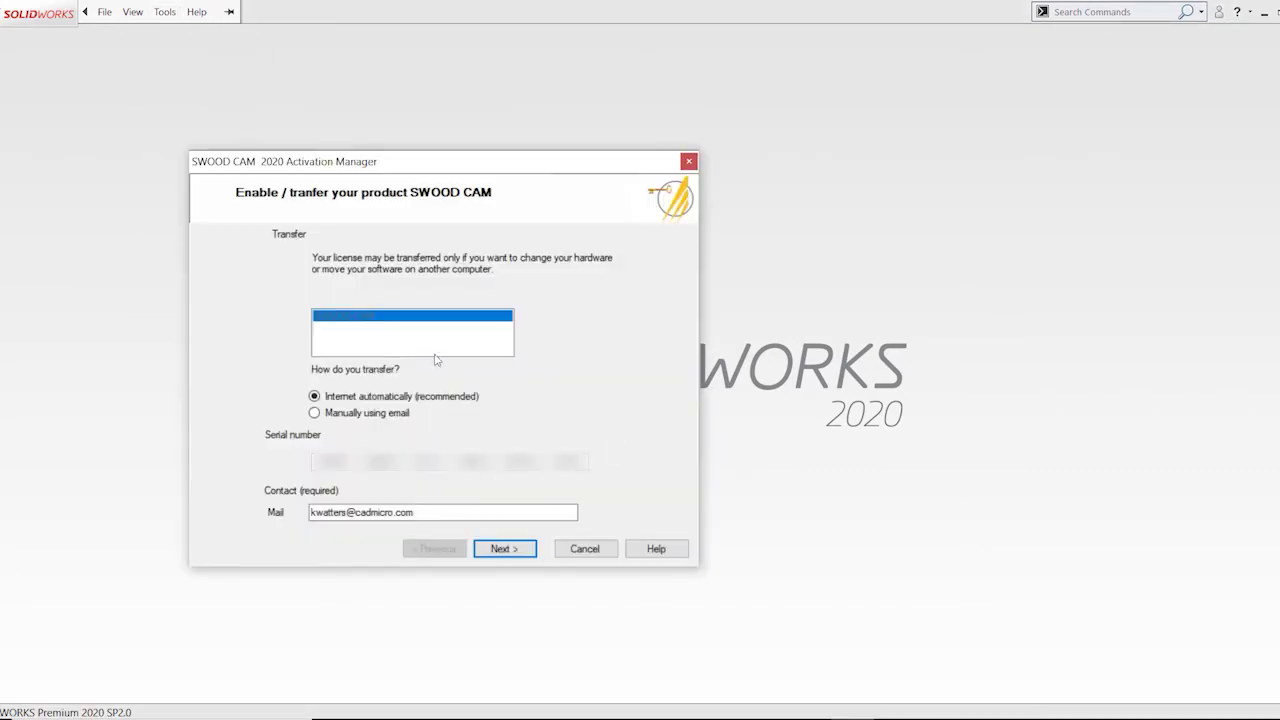
click(526, 555)
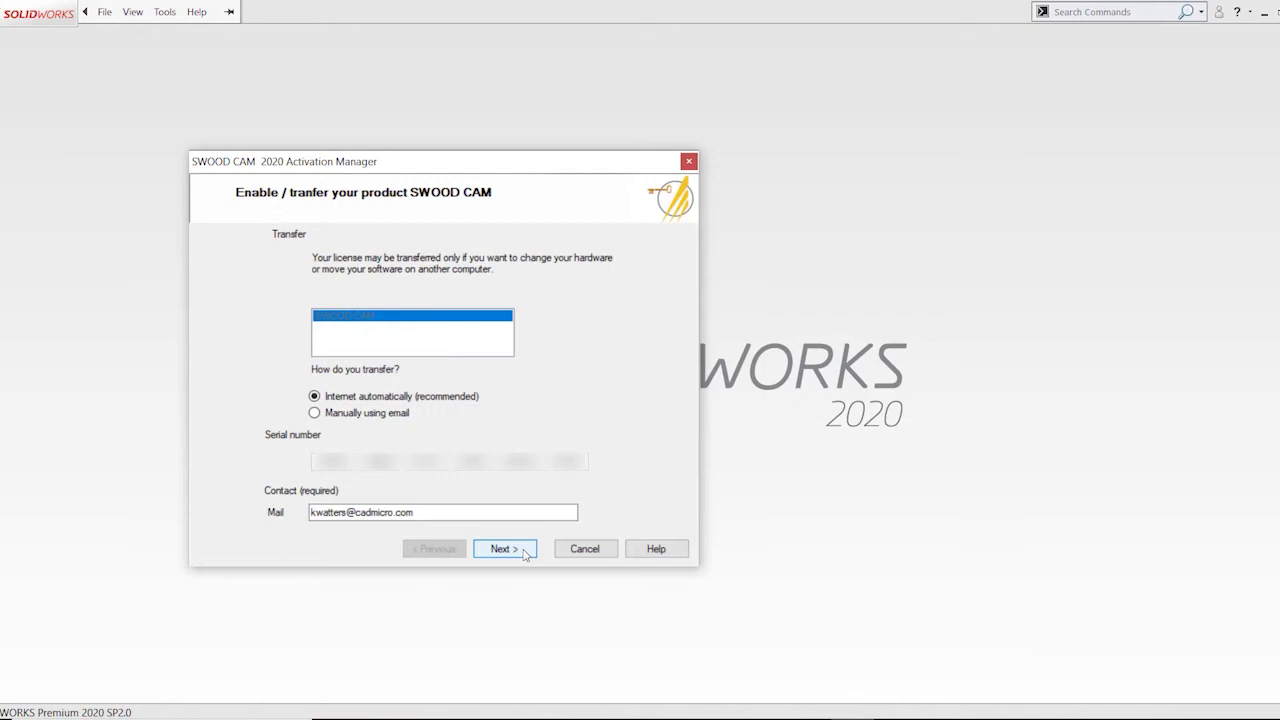
click(505, 549)
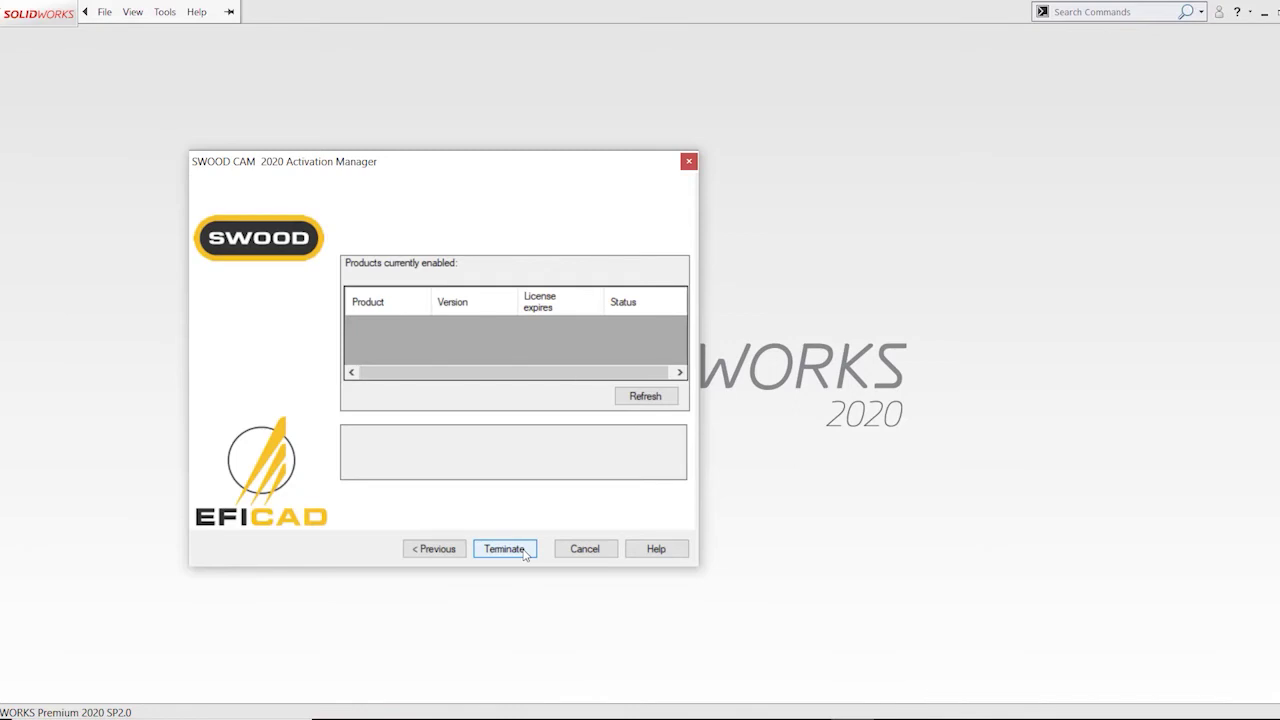
click(524, 553)
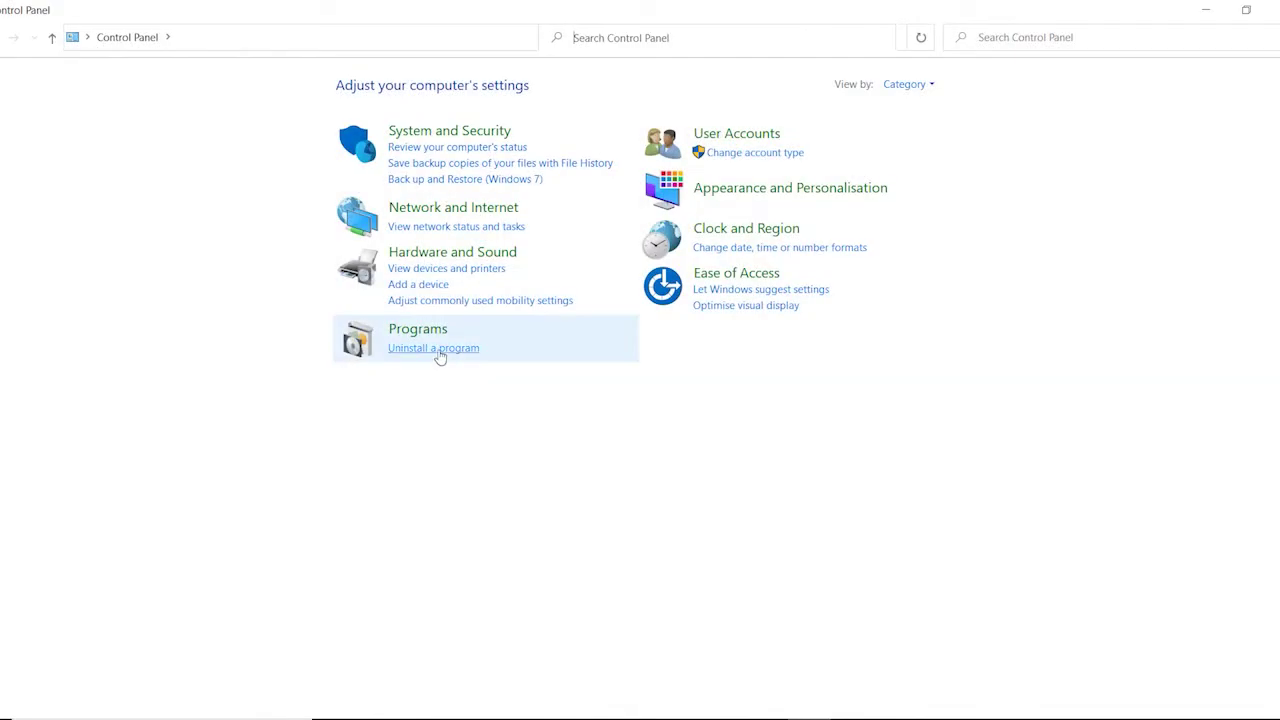
Uninstall SWOOD 2020(x64) from Programs and Features, confirming with Yes
click(437, 352)
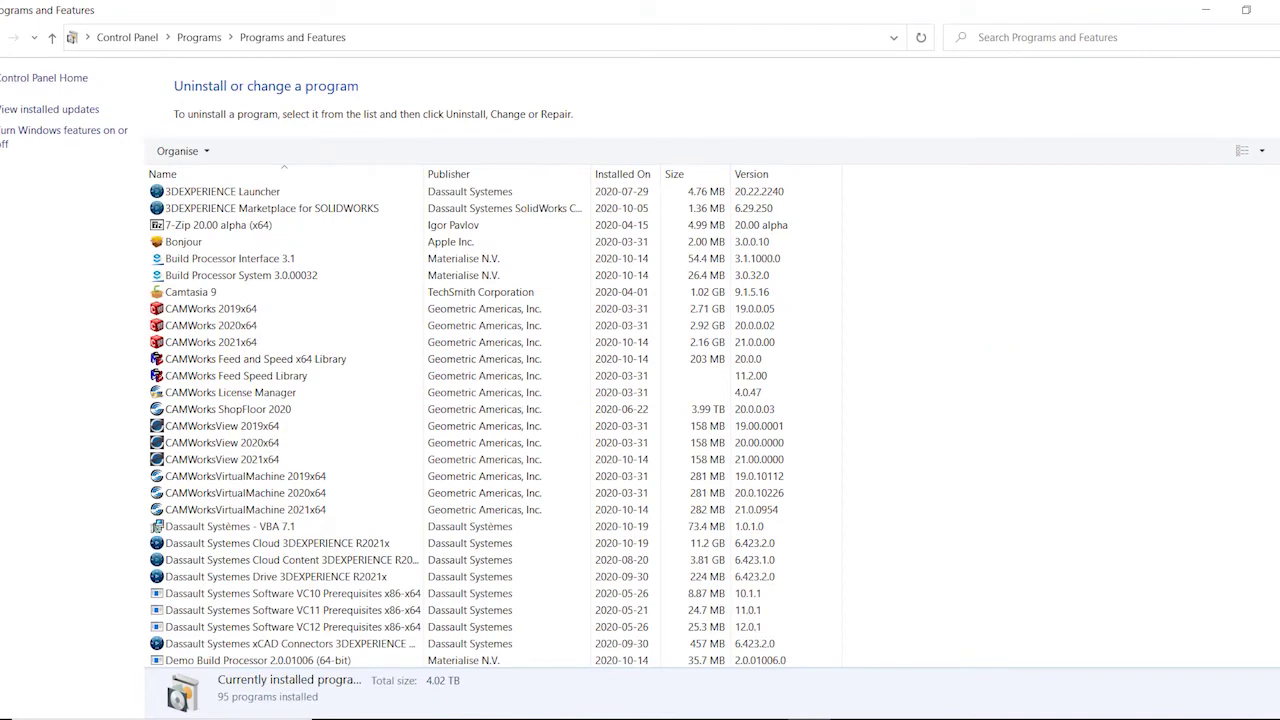
scroll(480, 425, down, 7)
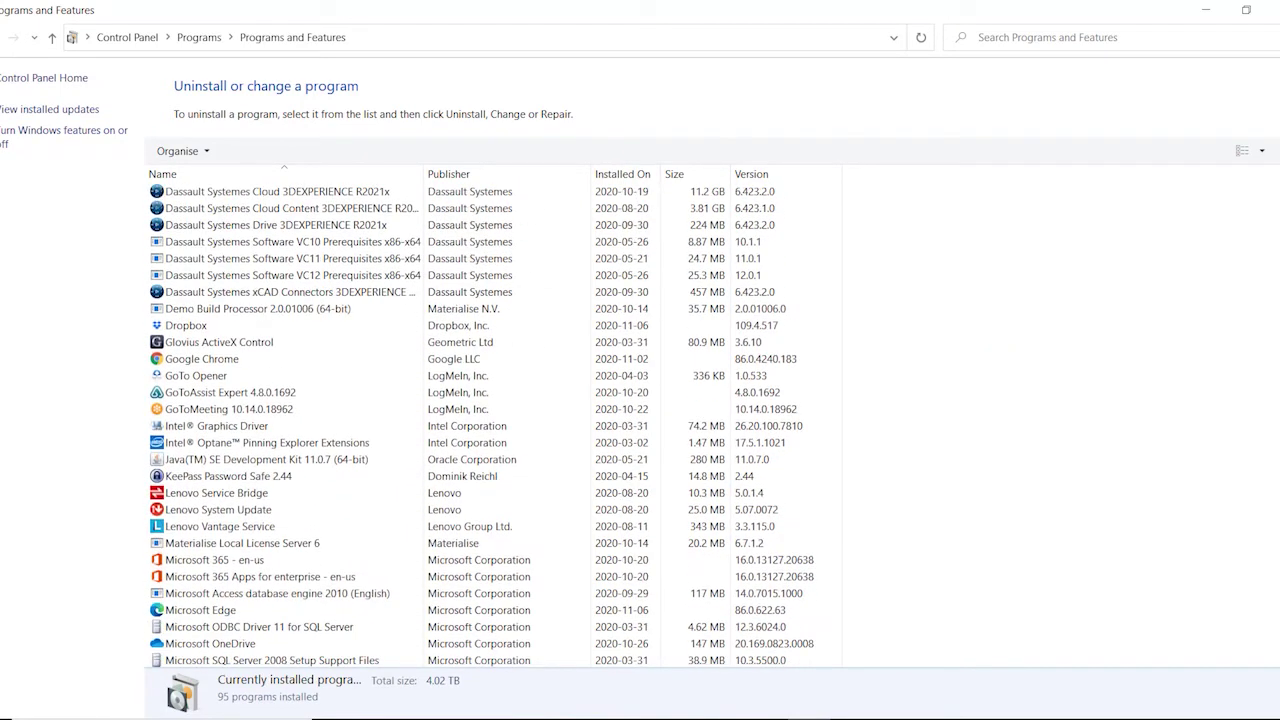
scroll(480, 425, down, 9)
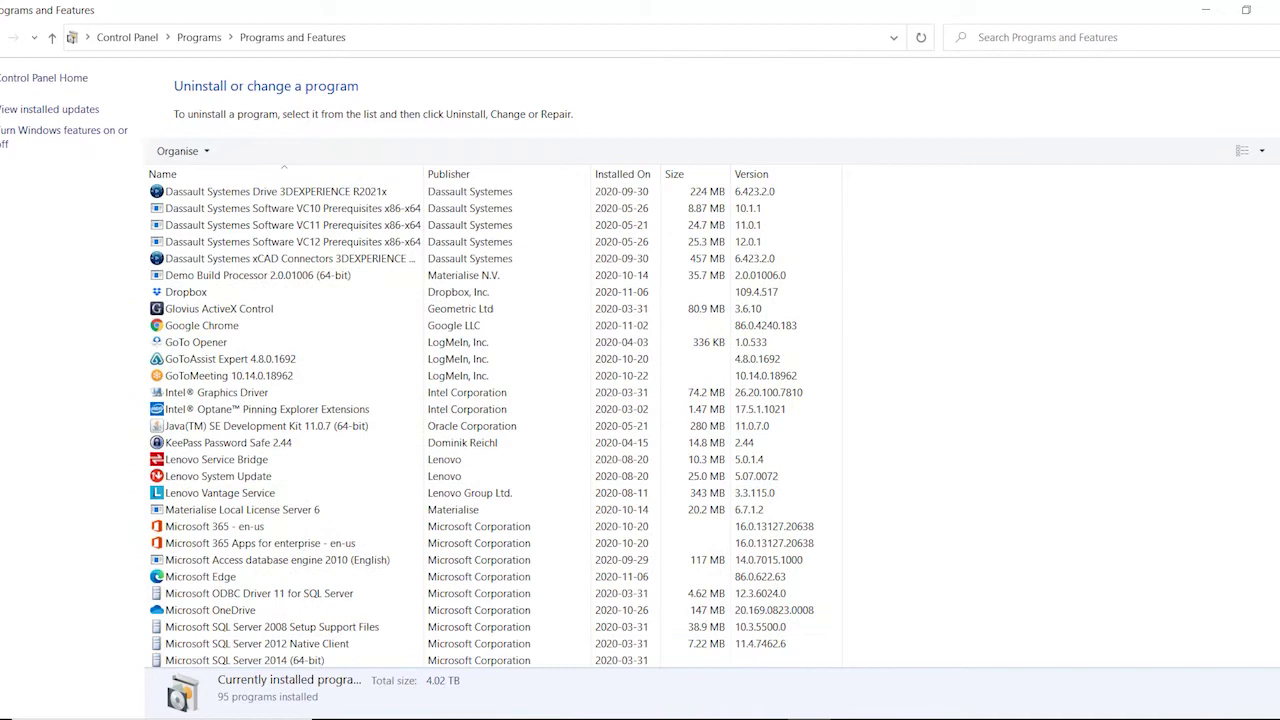
scroll(480, 425, down, 6)
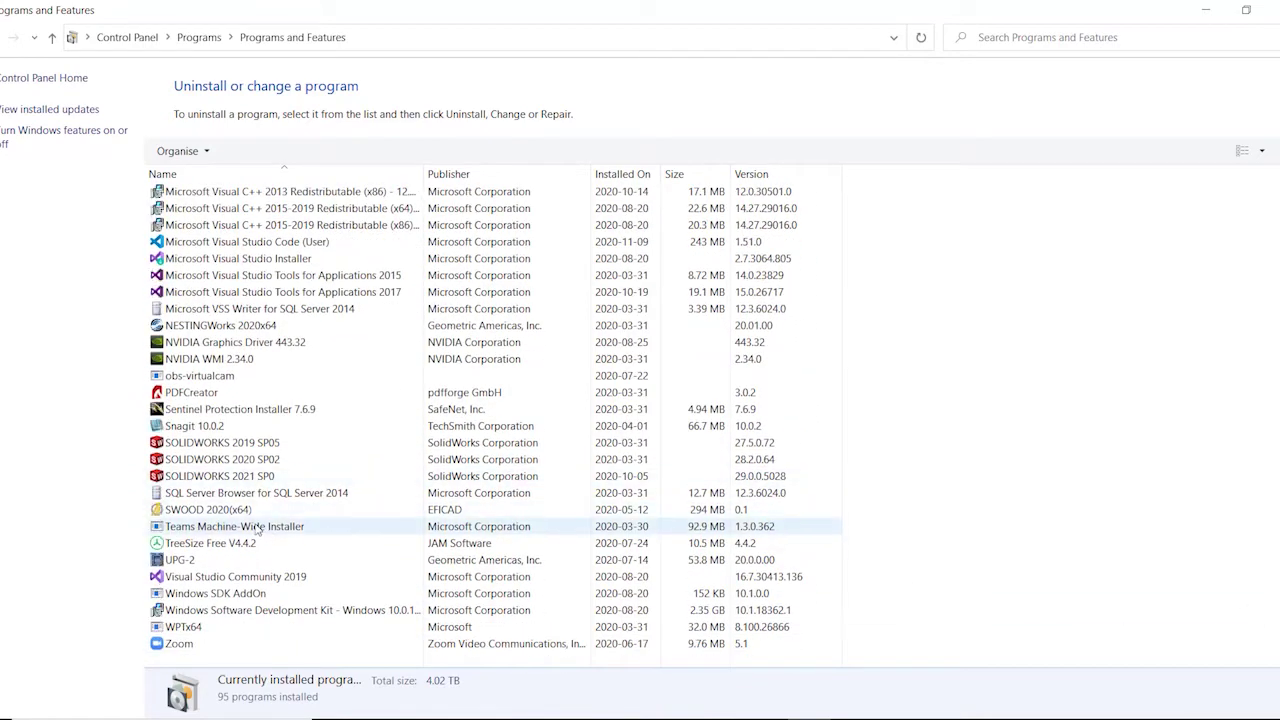
click(209, 512)
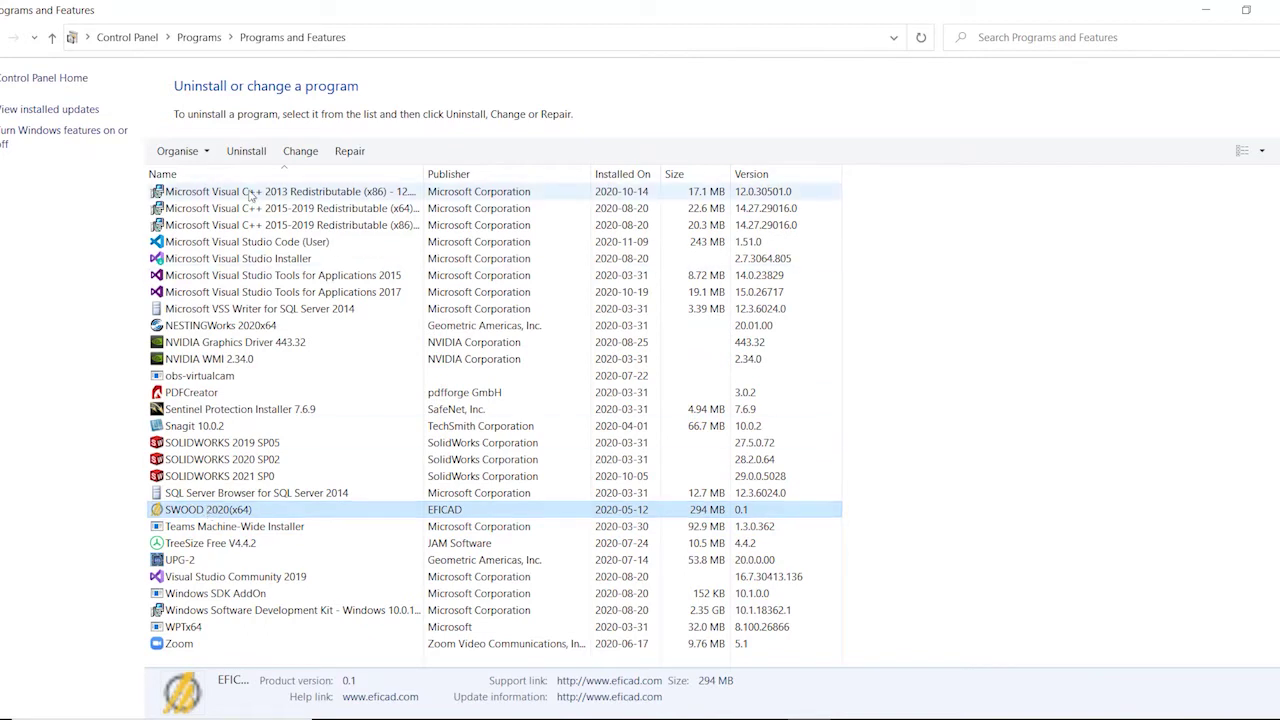
click(247, 155)
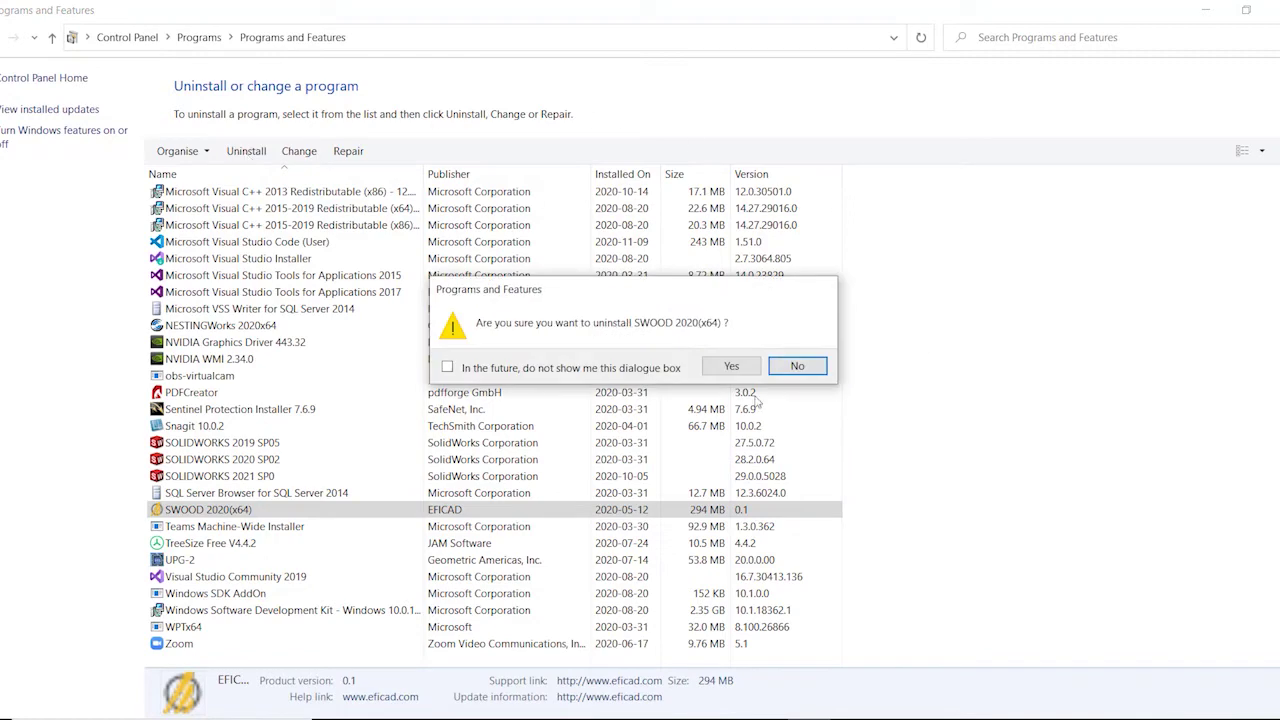
click(731, 367)
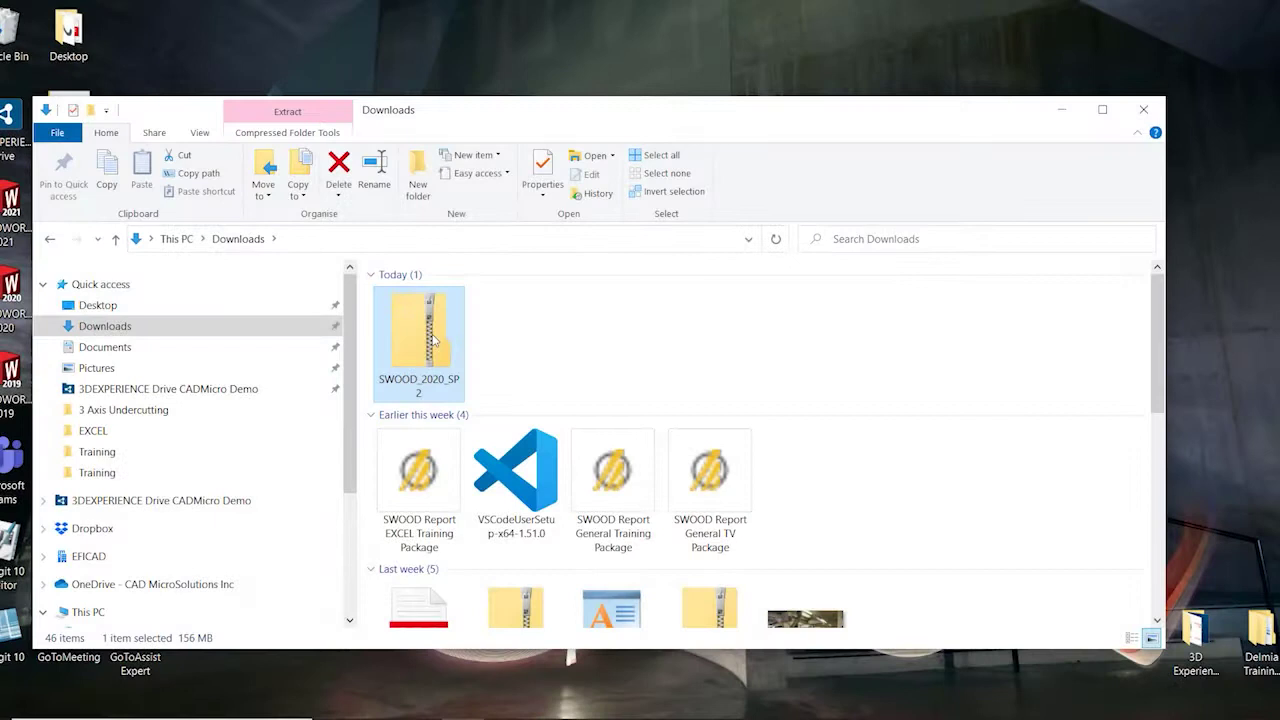
Extract all files of the SWOOD_2020_SP2 zip to its default Downloads folder
right_click(433, 341)
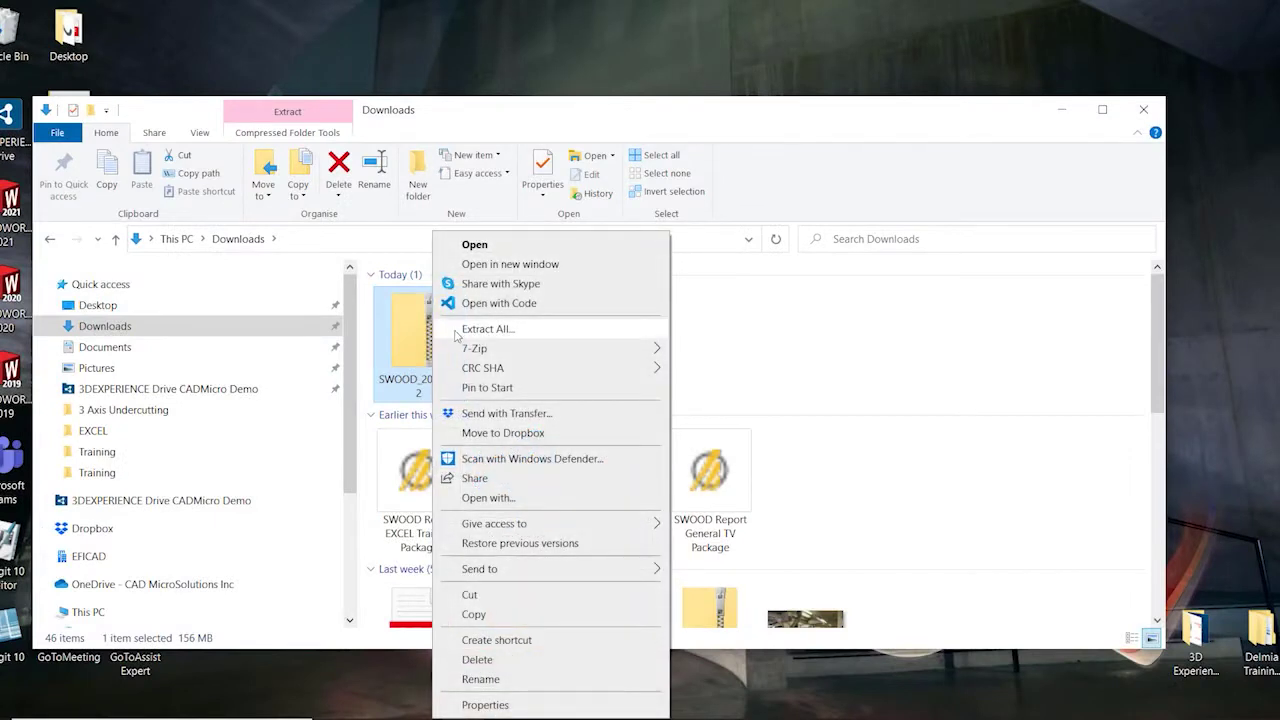
click(484, 329)
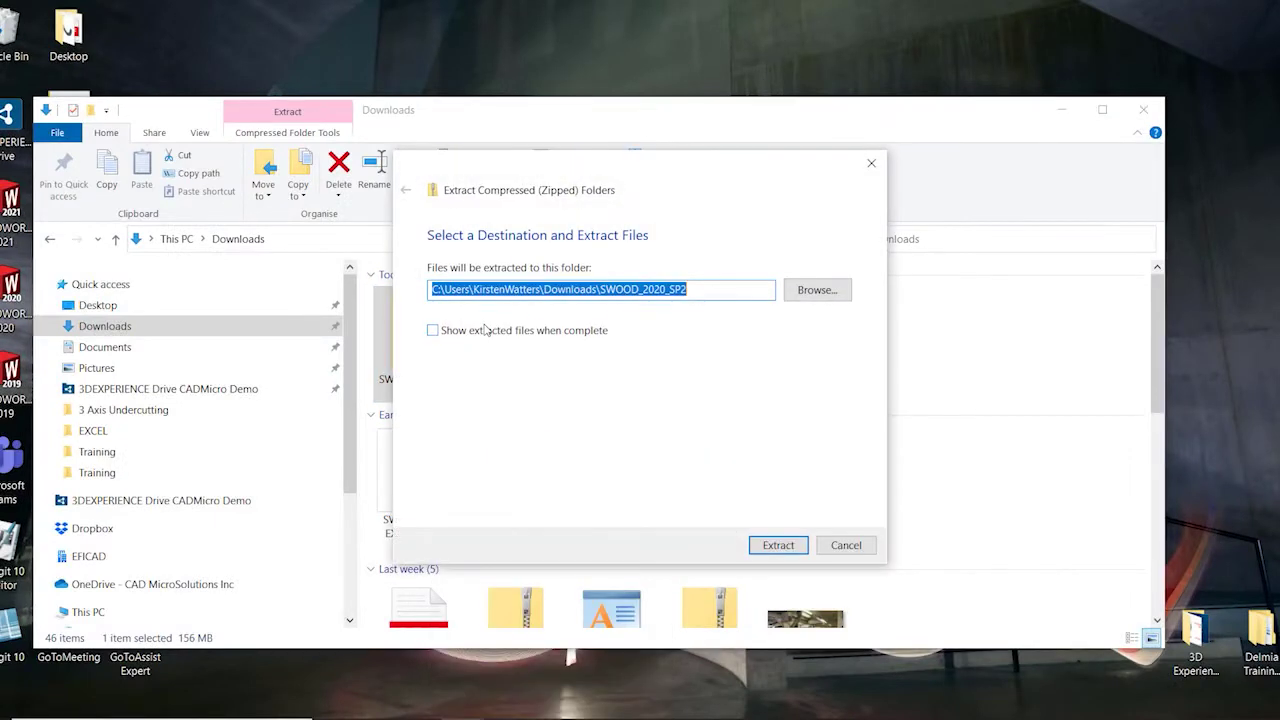
click(778, 545)
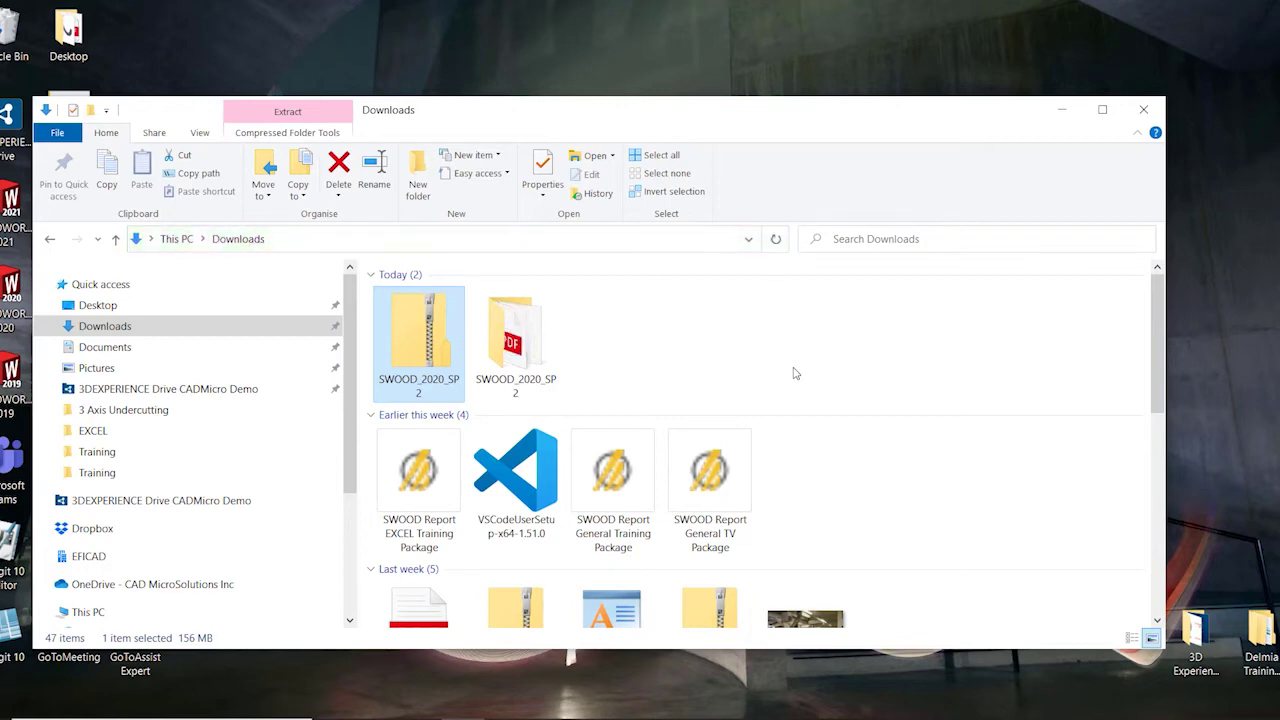
Set User Account Control to Never notify via the 'user acc' search result
click(160, 718)
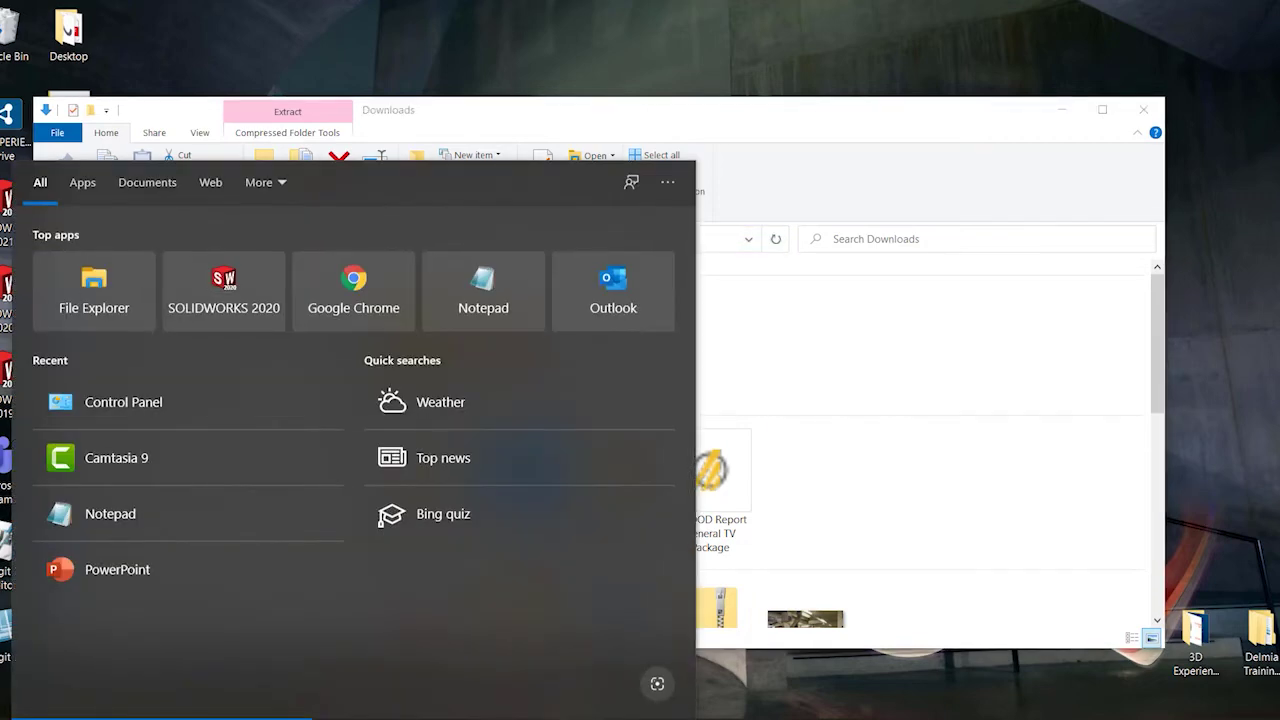
text(user acc)
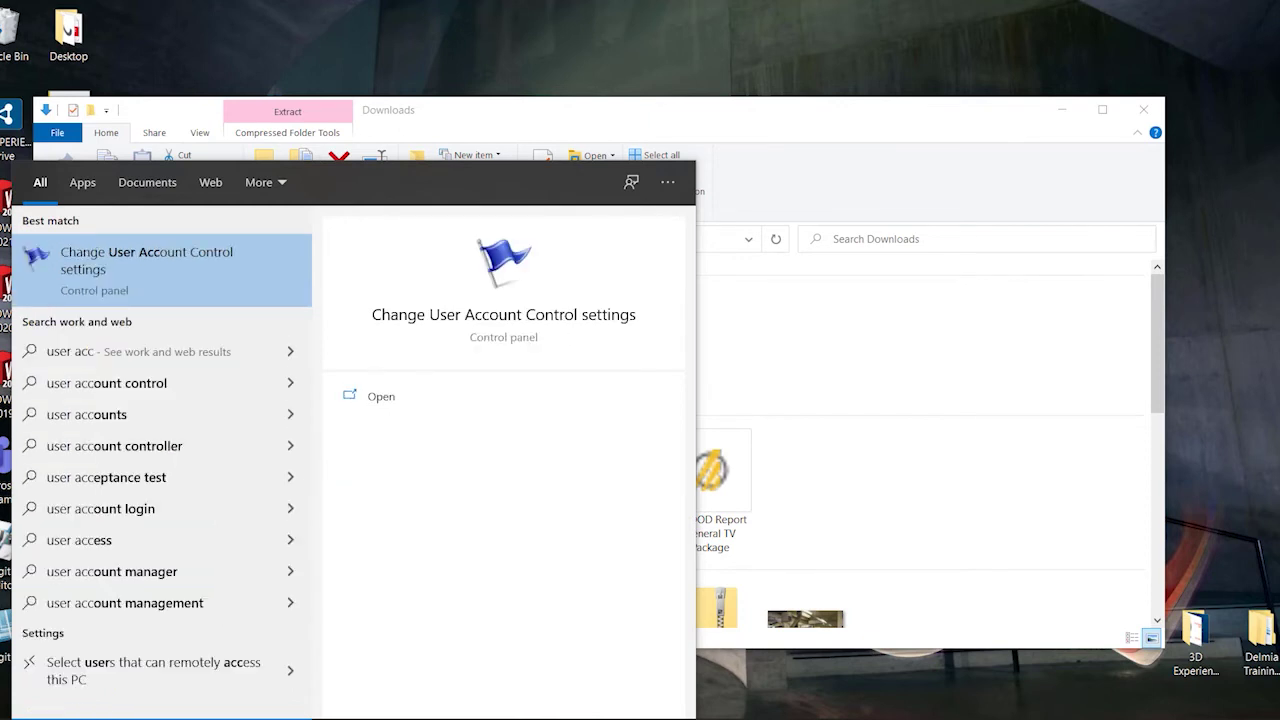
click(397, 398)
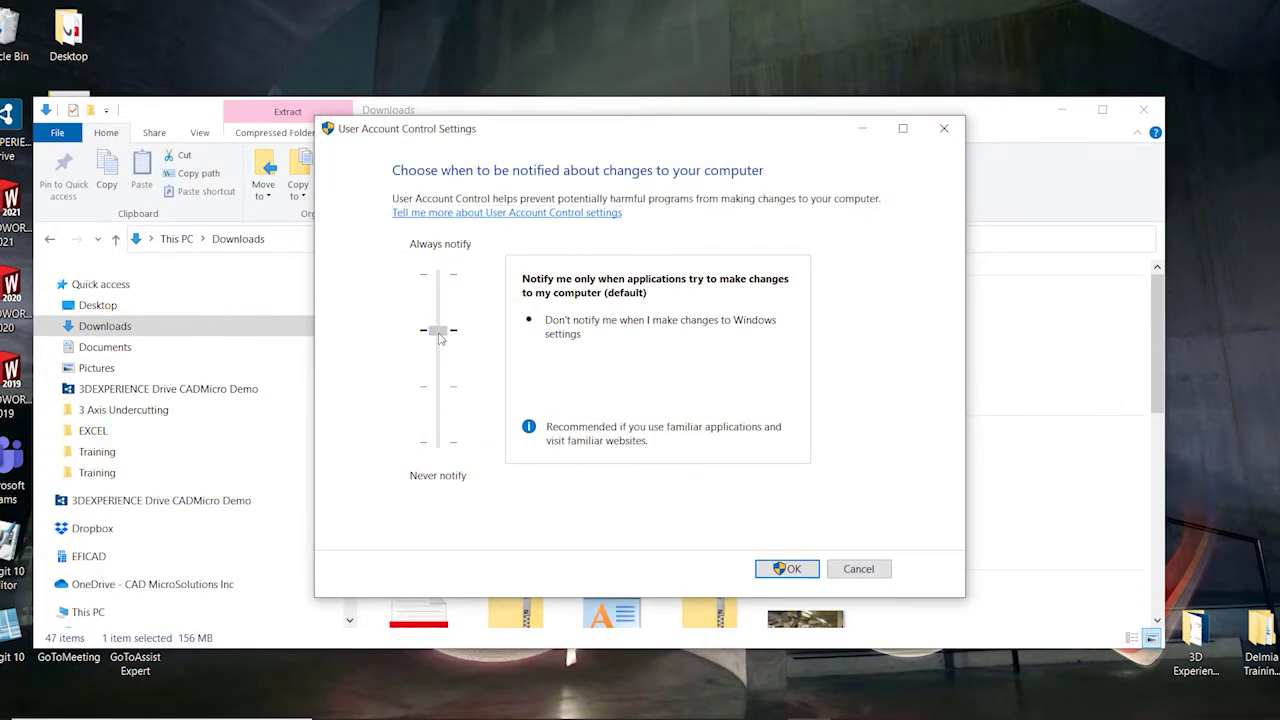
drag(438, 338, 440, 490)
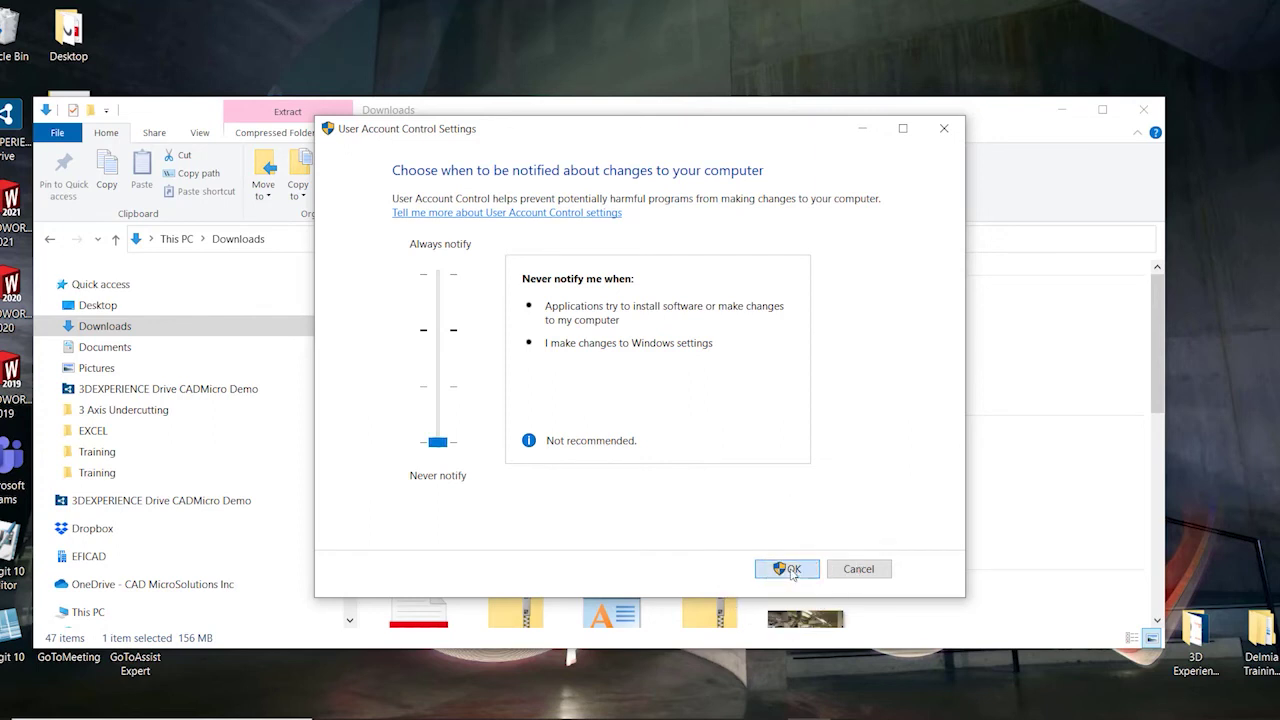
click(789, 569)
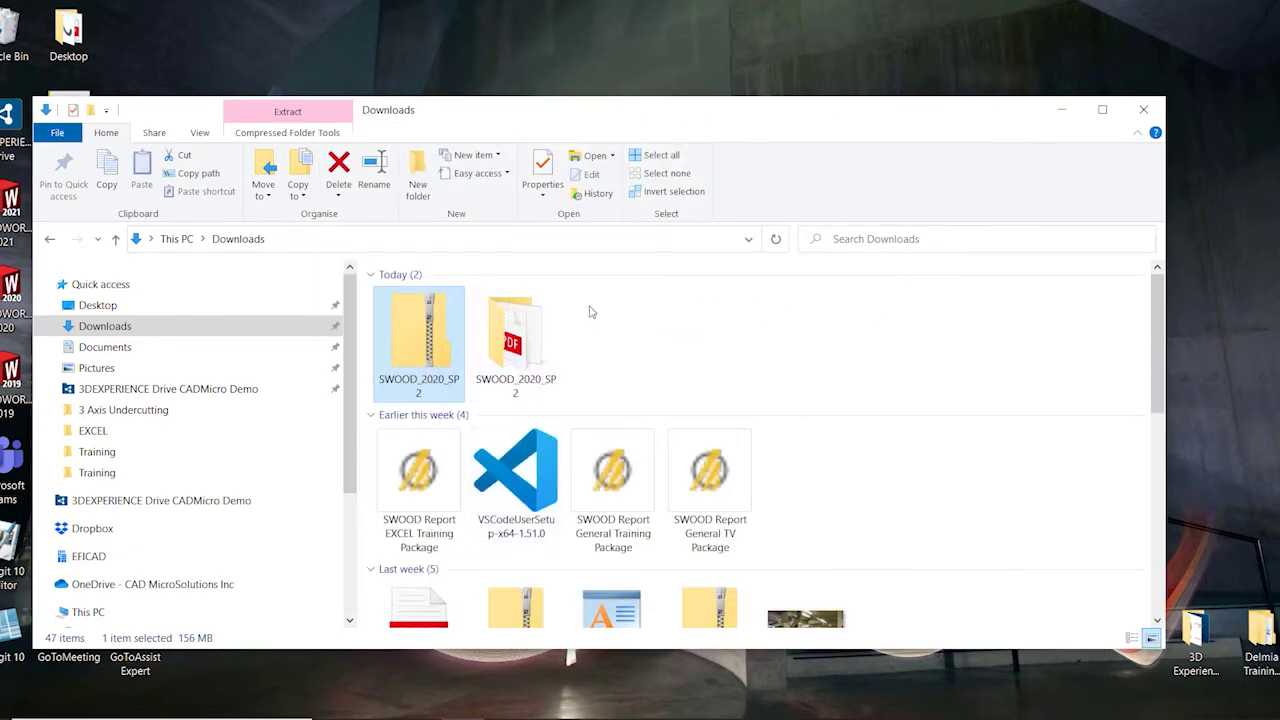
Run setup from the SWOOD_2020_SP2 folder as administrator
double_click(502, 316)
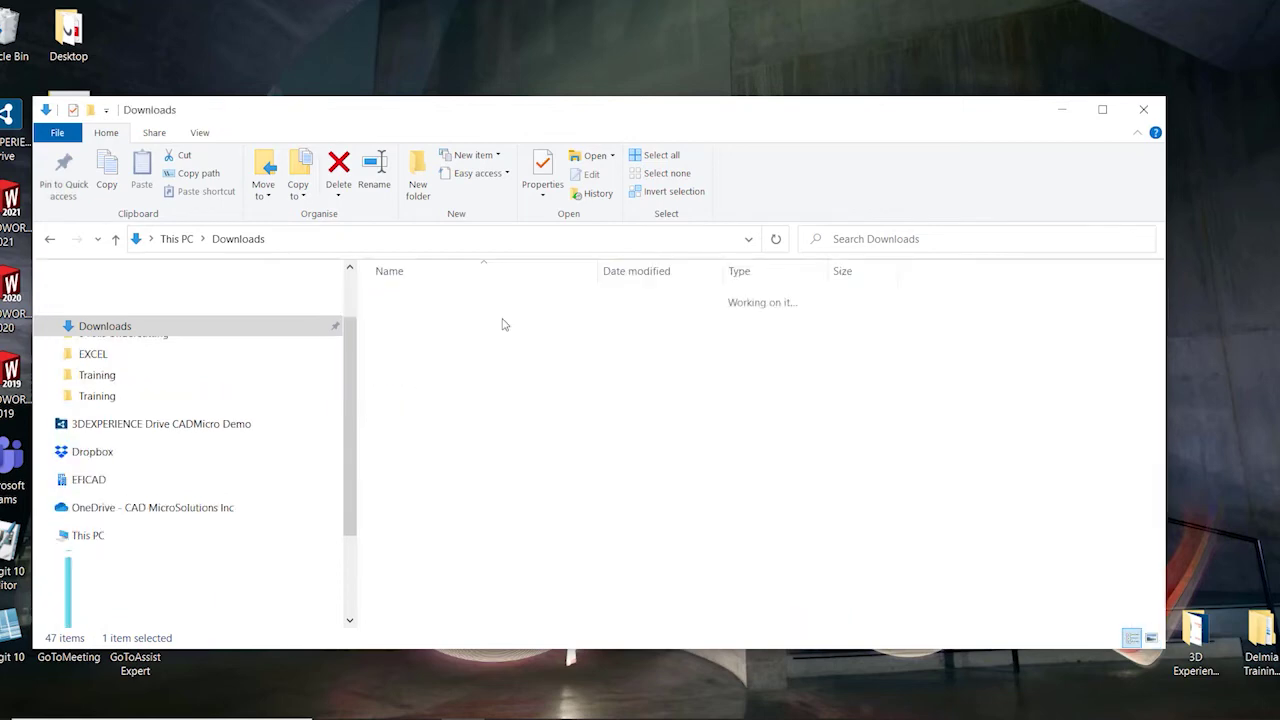
click(333, 356)
right_click(334, 359)
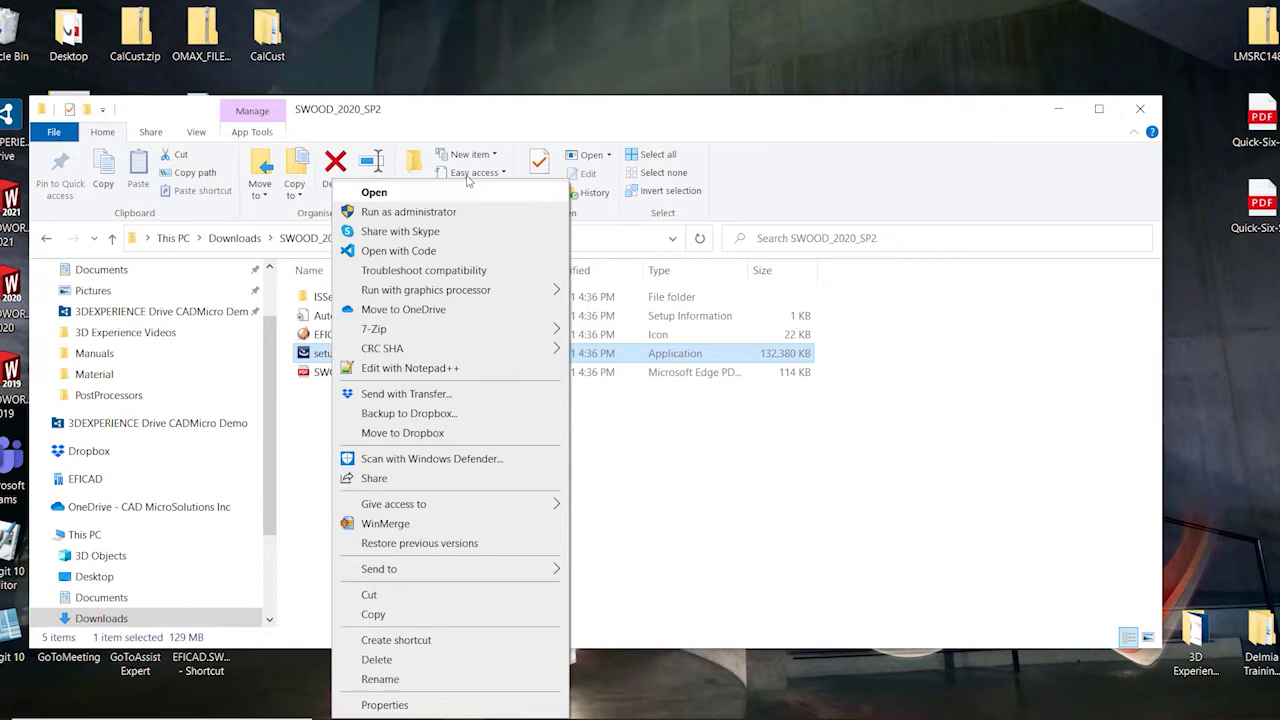
click(463, 214)
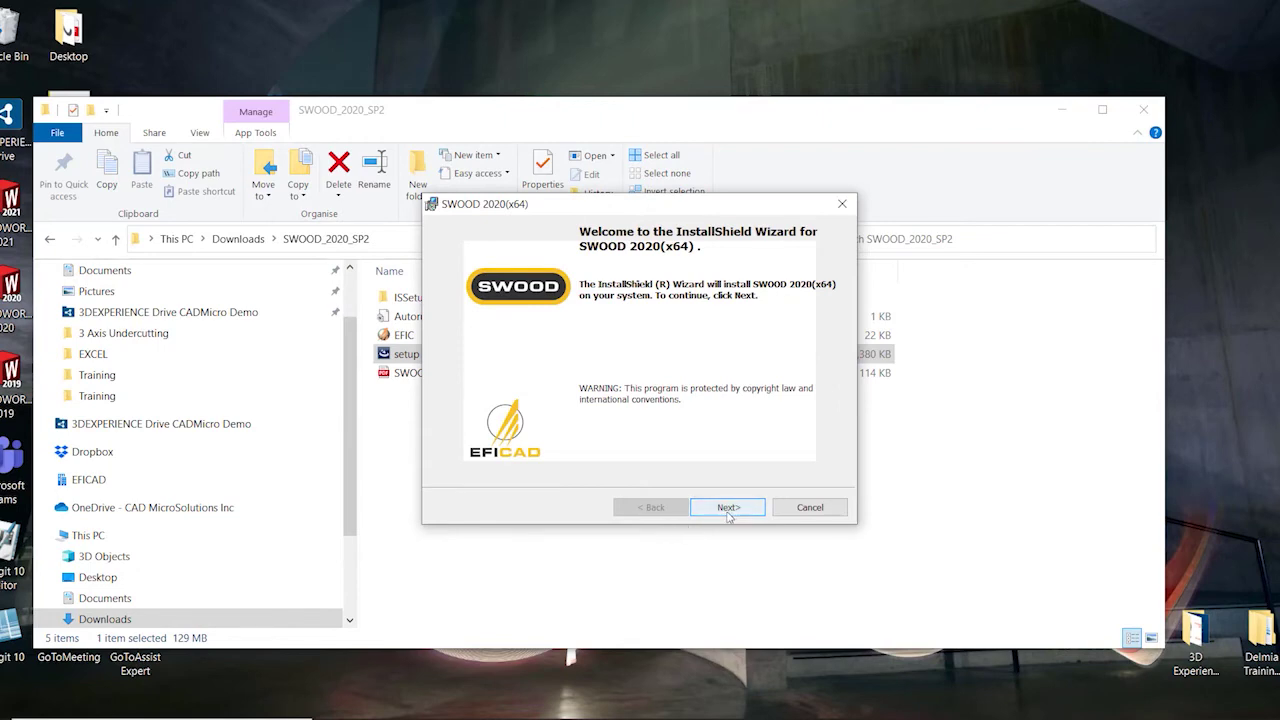
Pass the installer welcome page and accept the licence agreement terms
click(728, 508)
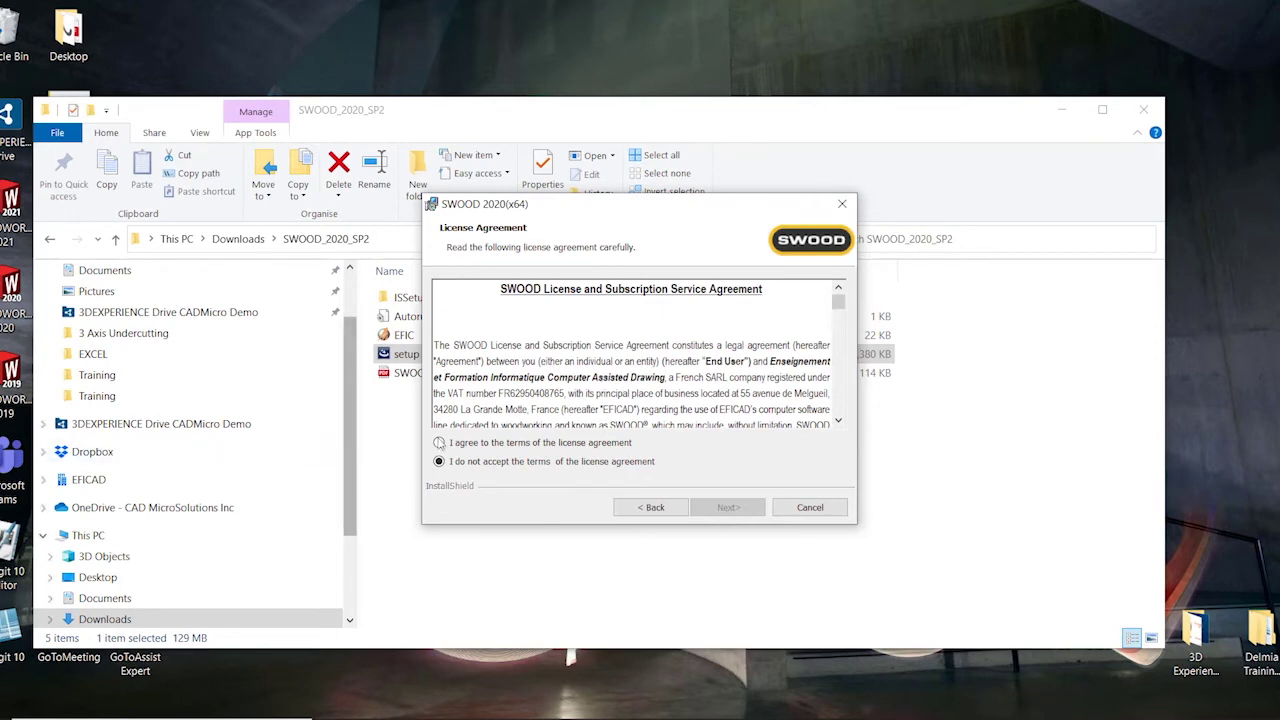
click(439, 443)
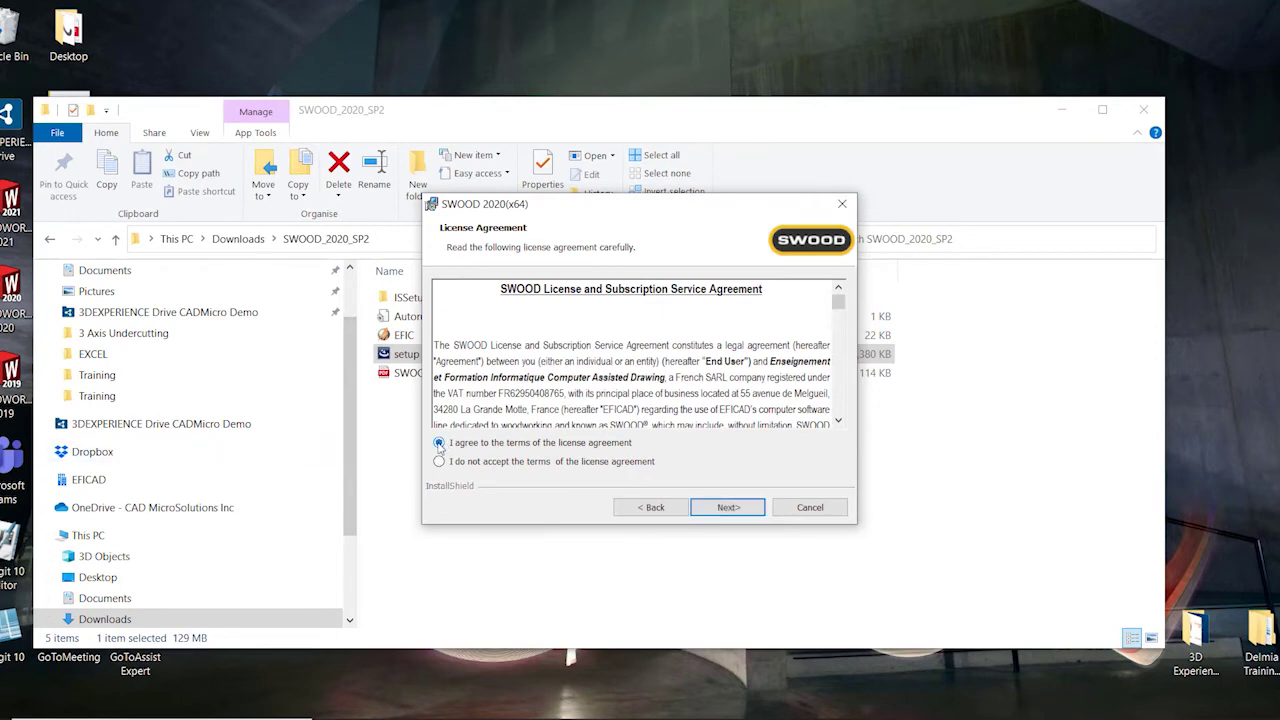
click(713, 510)
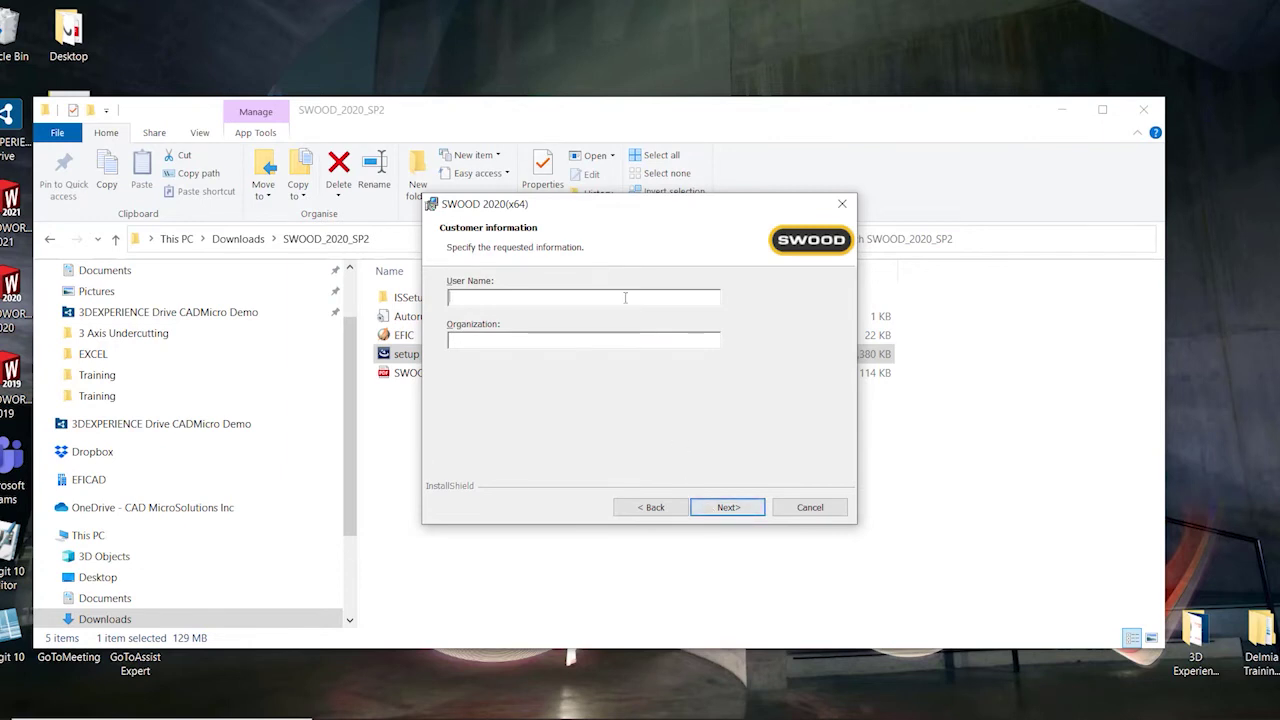
Enter the user's name and organization 'CAD MicroSolutions', then continue to Products
key(Tab)
text(CAD MicroSolutions)
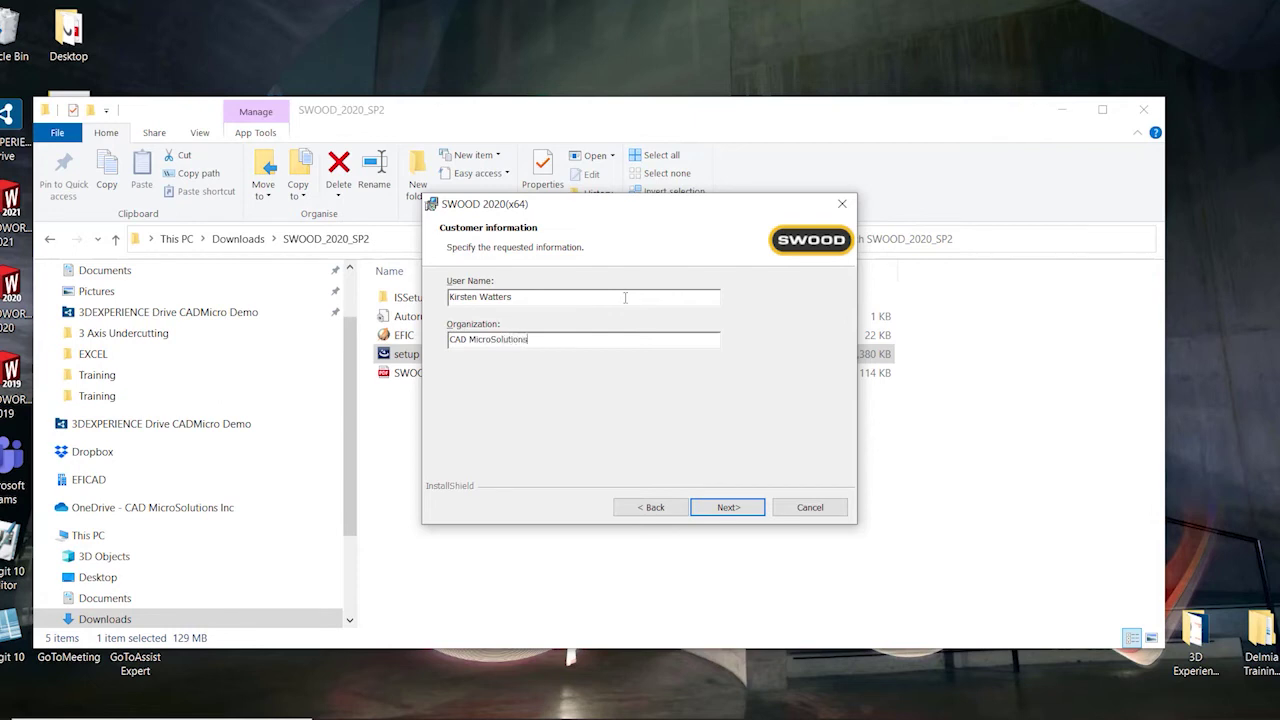
click(722, 512)
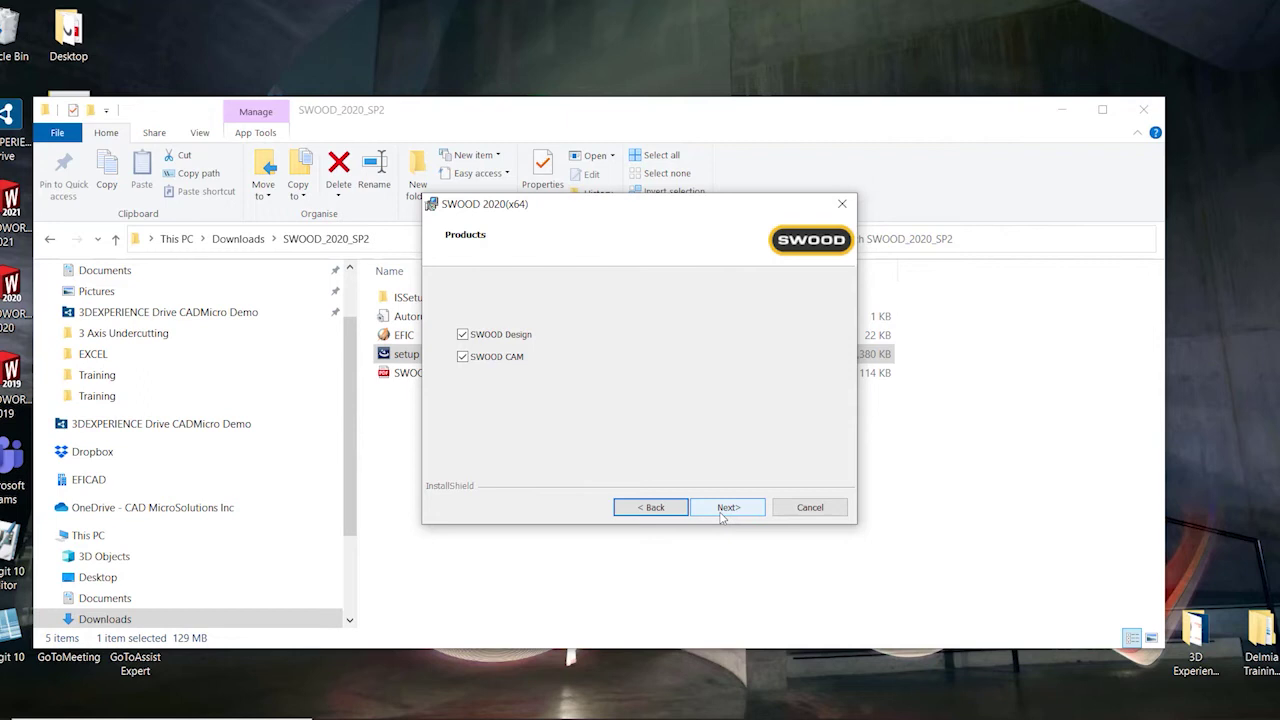
Install SWOOD 2020 (x64) with both SWOOD Design and SWOOD CAM selected
click(722, 508)
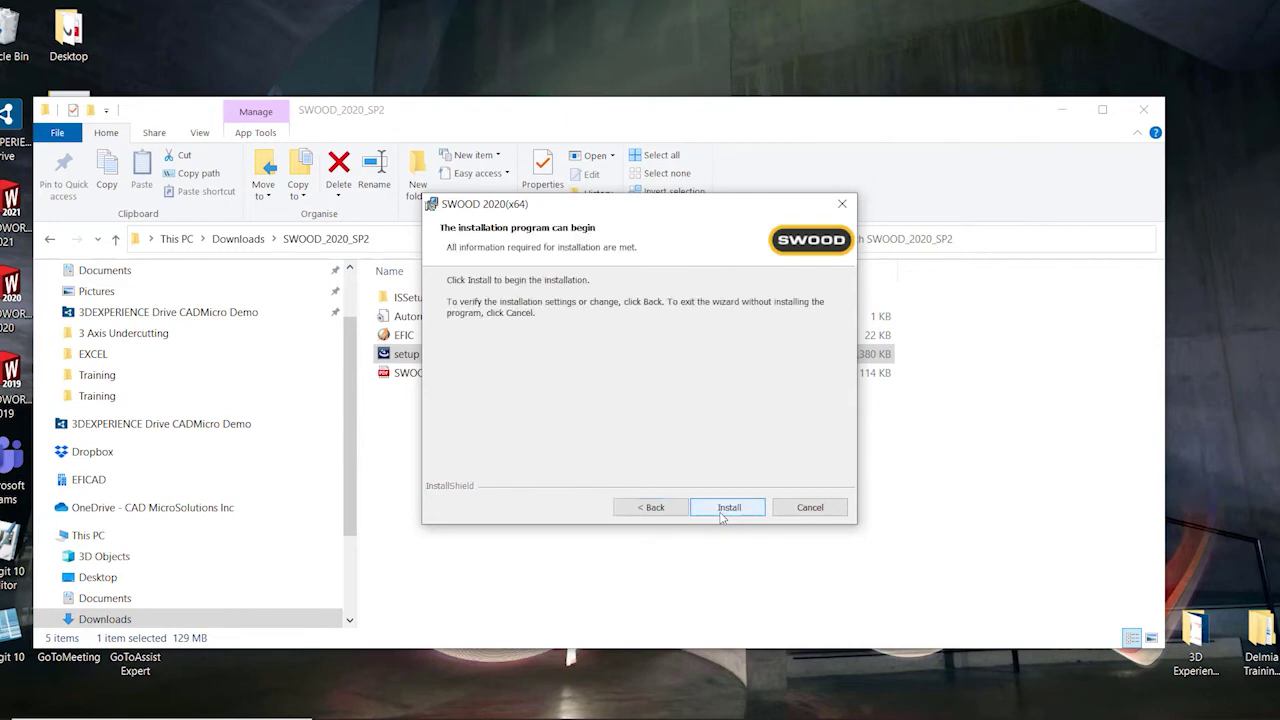
click(722, 510)
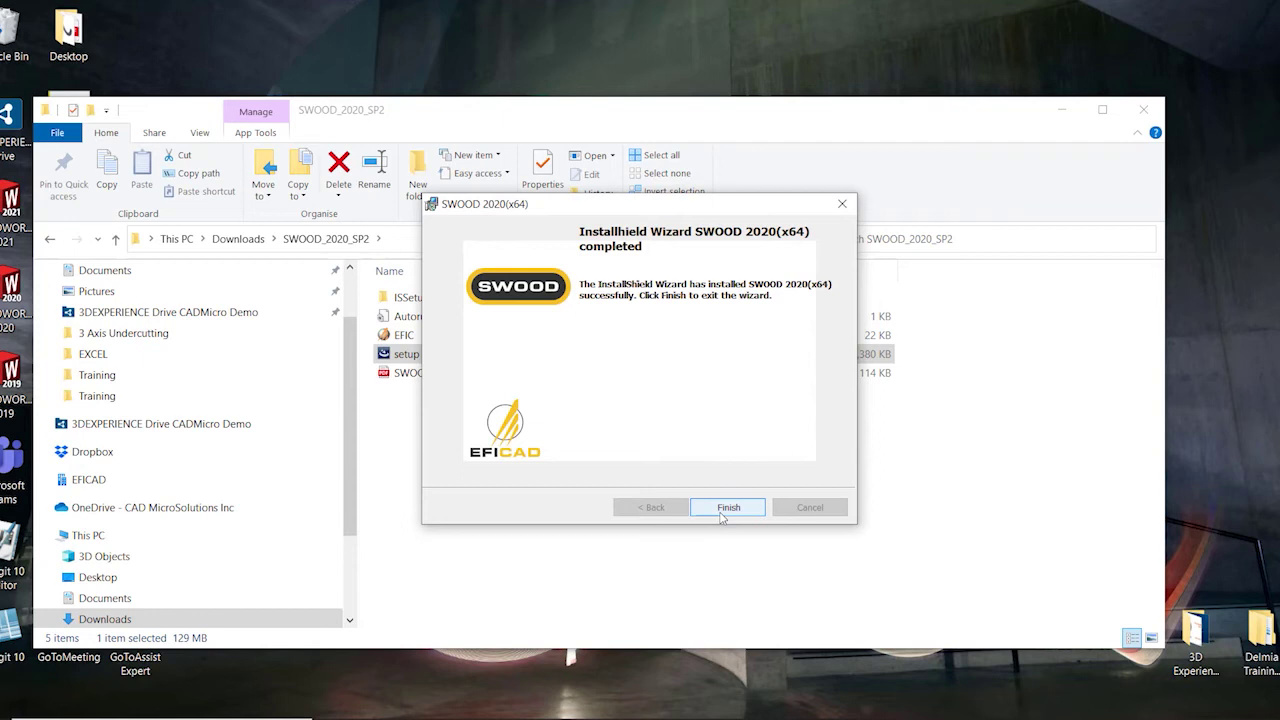
Finish the installer, close the SWOOD_2020_SP2 folder, and relaunch SOLIDWORKS 2020 from the desktop
click(726, 508)
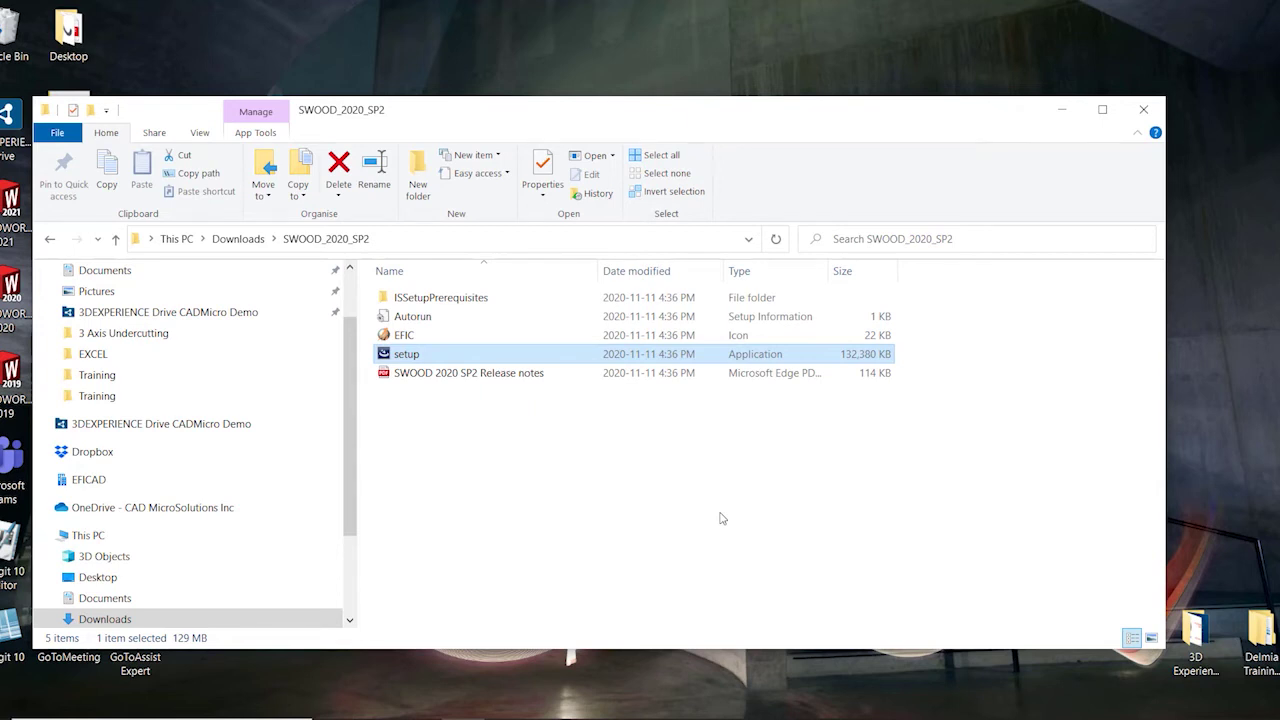
click(1145, 110)
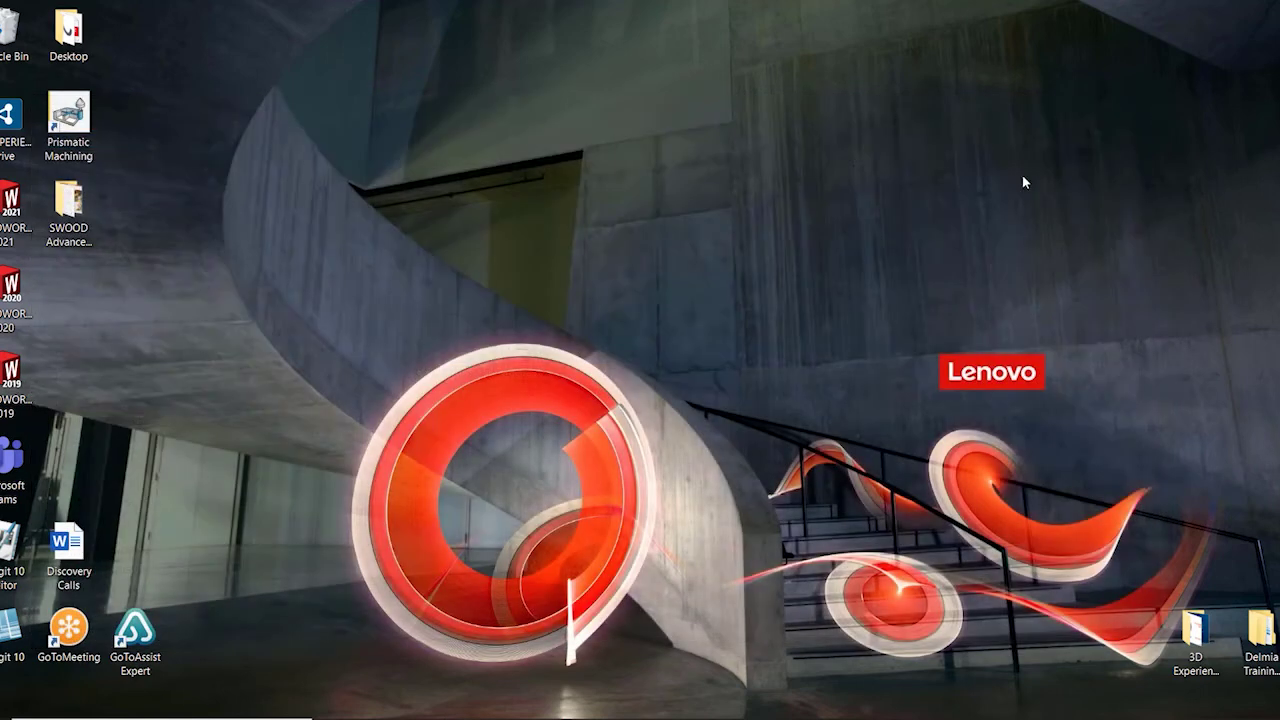
double_click(11, 288)
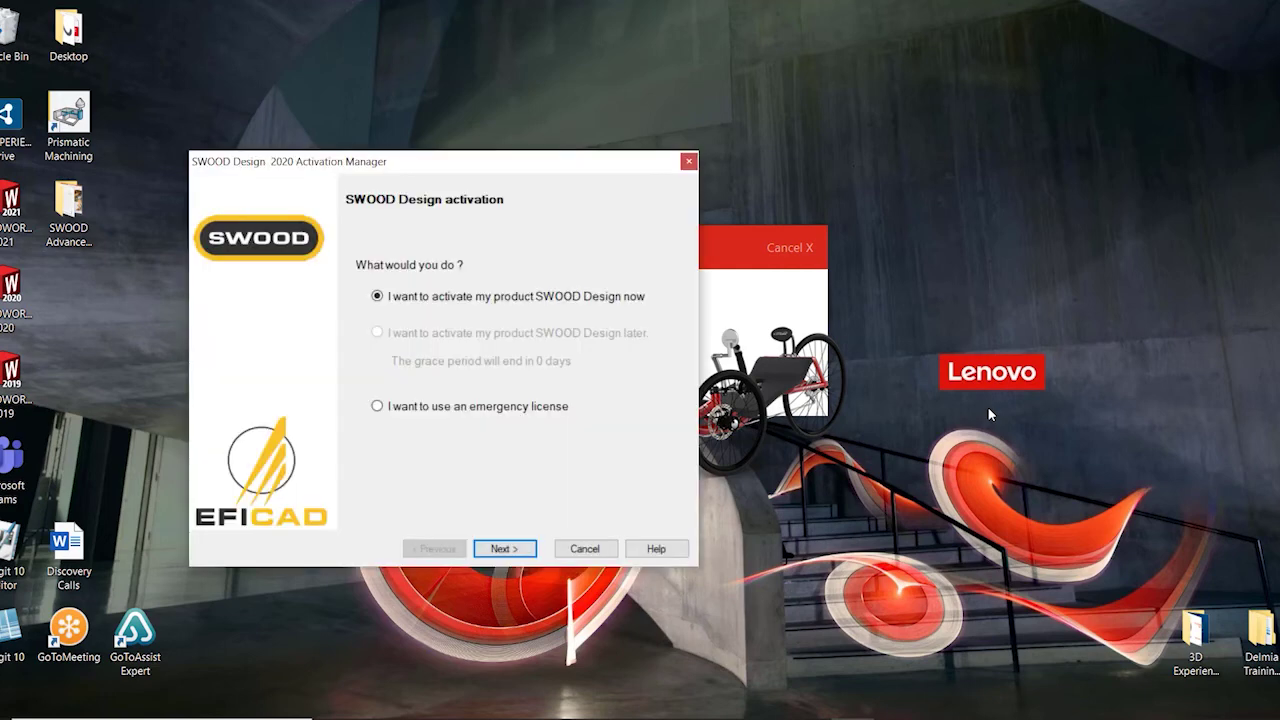
Activate SWOOD Design 2020 online now, enabling its licence until 31-jul-2021
click(519, 558)
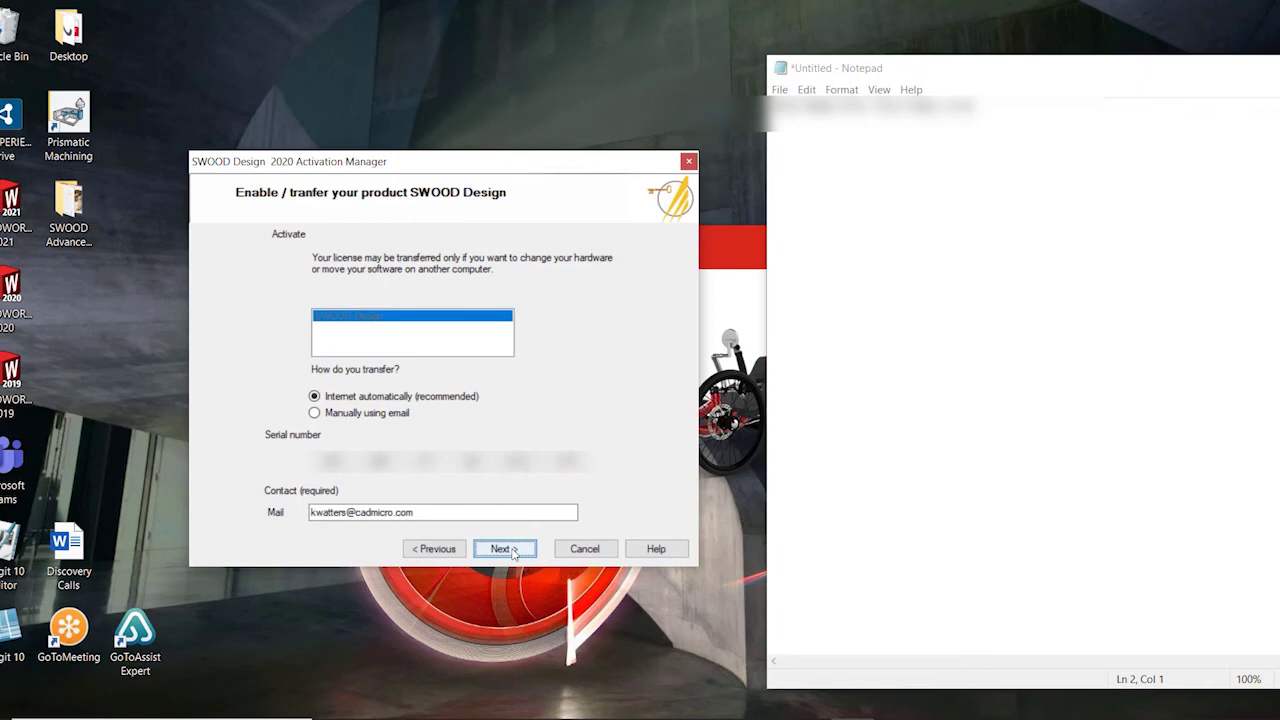
click(505, 549)
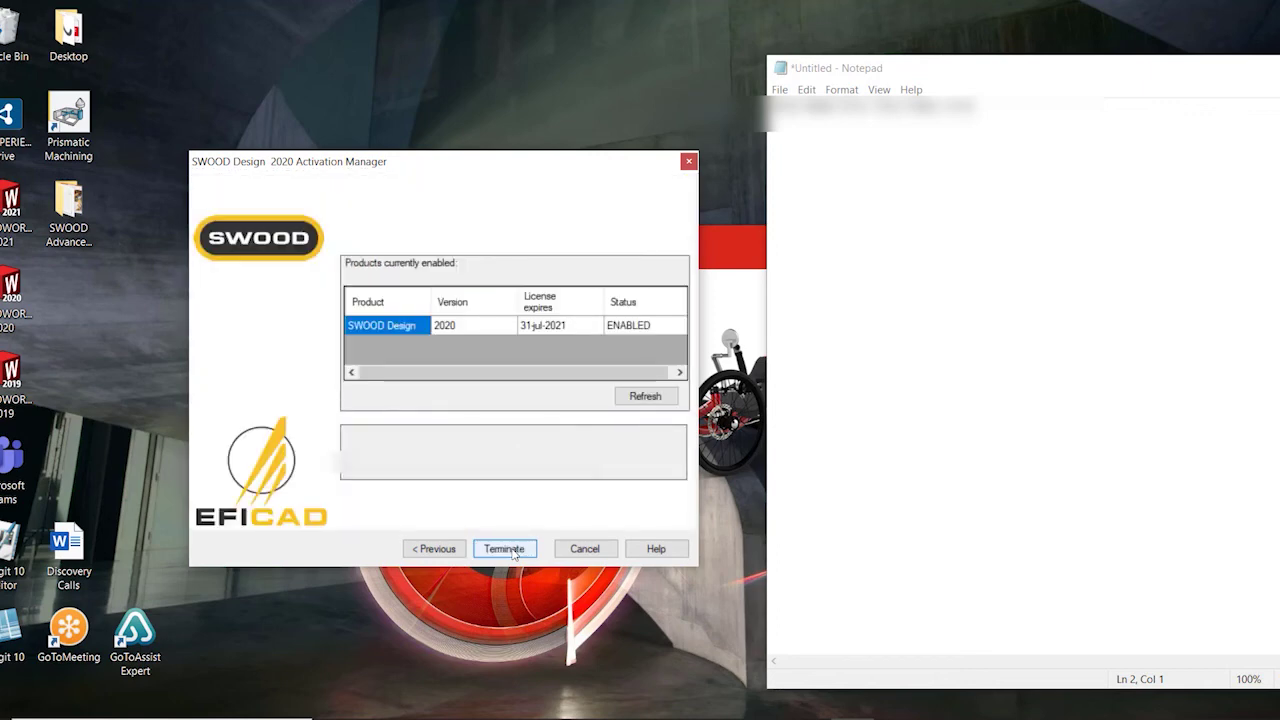
click(515, 553)
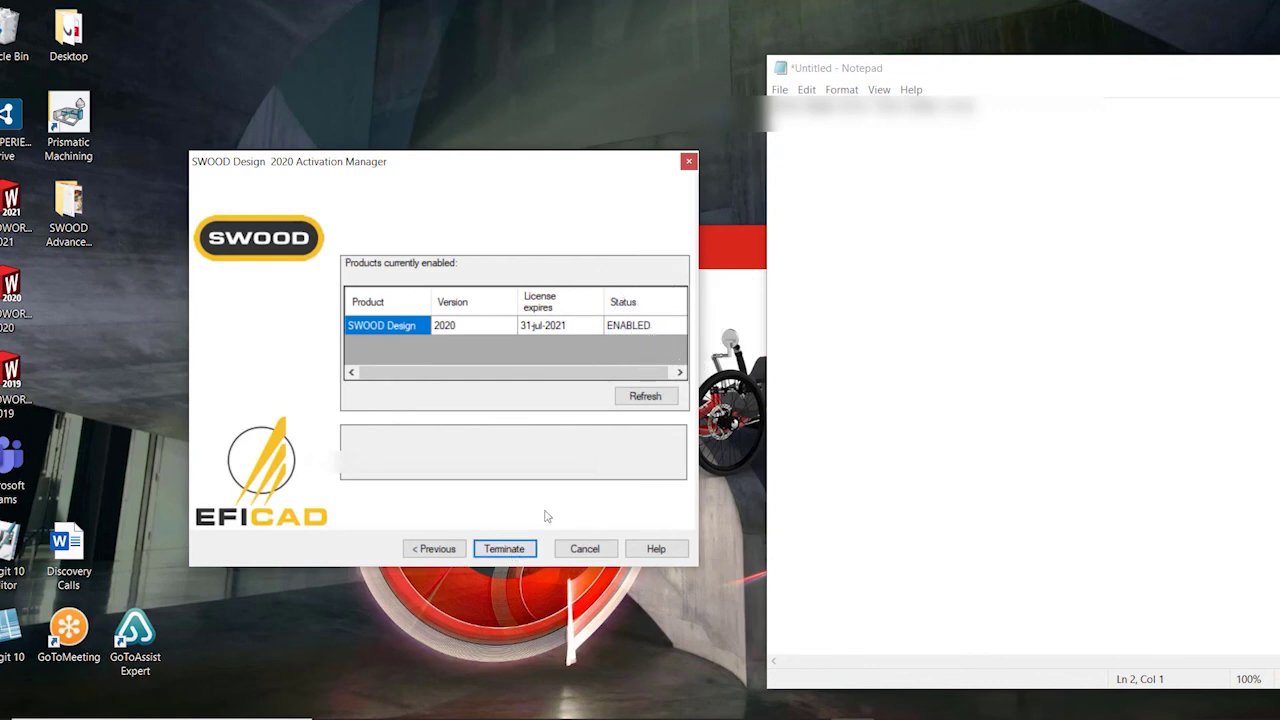
Close the Activation Manager, then move the Notepad window aside and minimise it
click(497, 550)
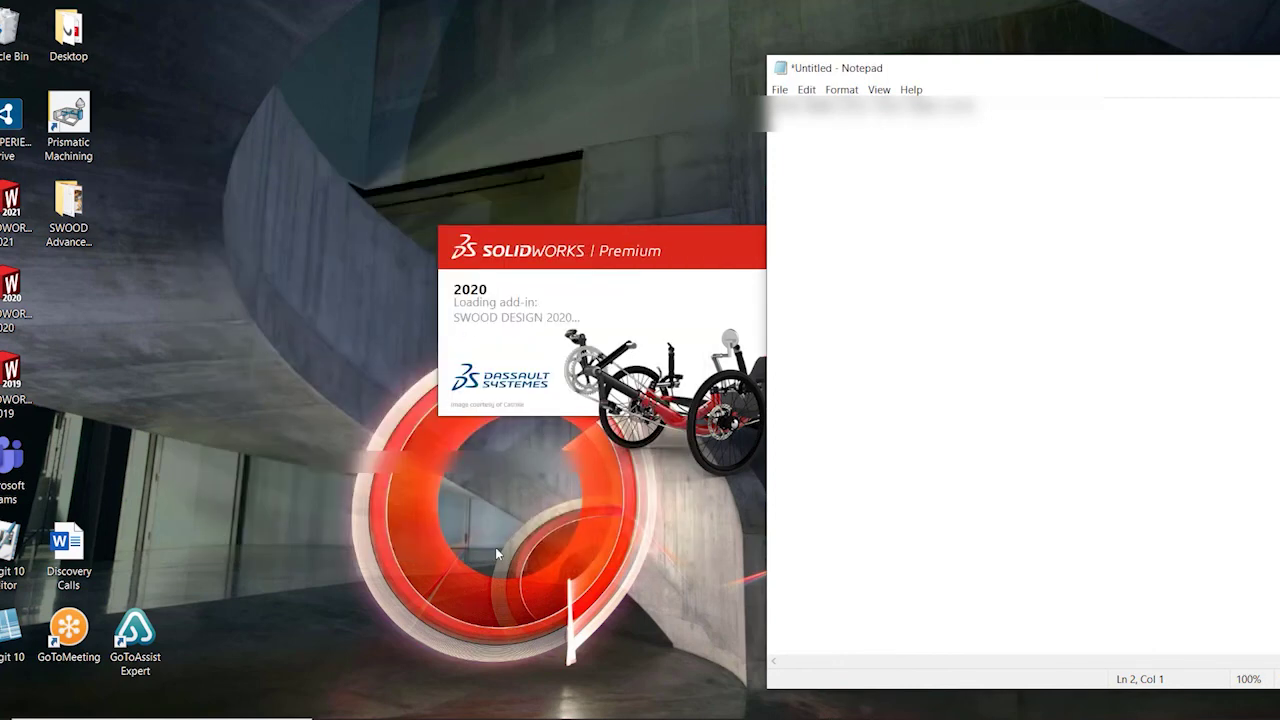
drag(1153, 78, 1026, 90)
click(1255, 78)
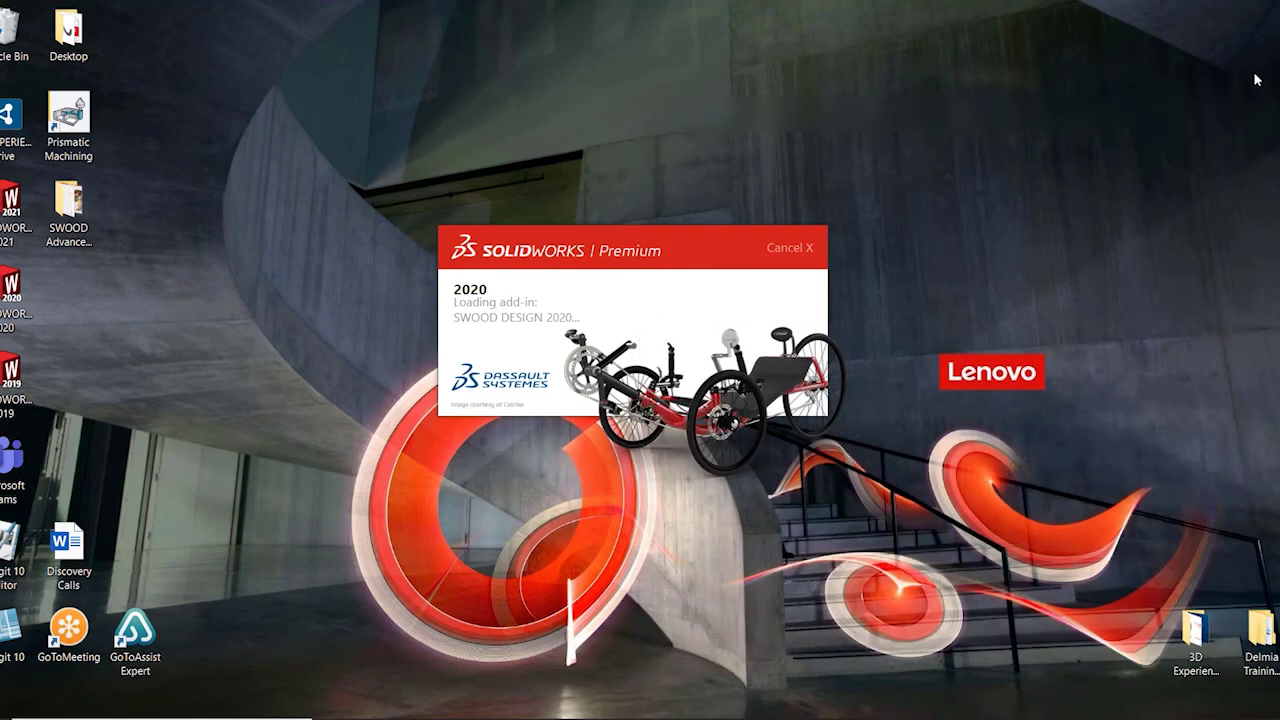